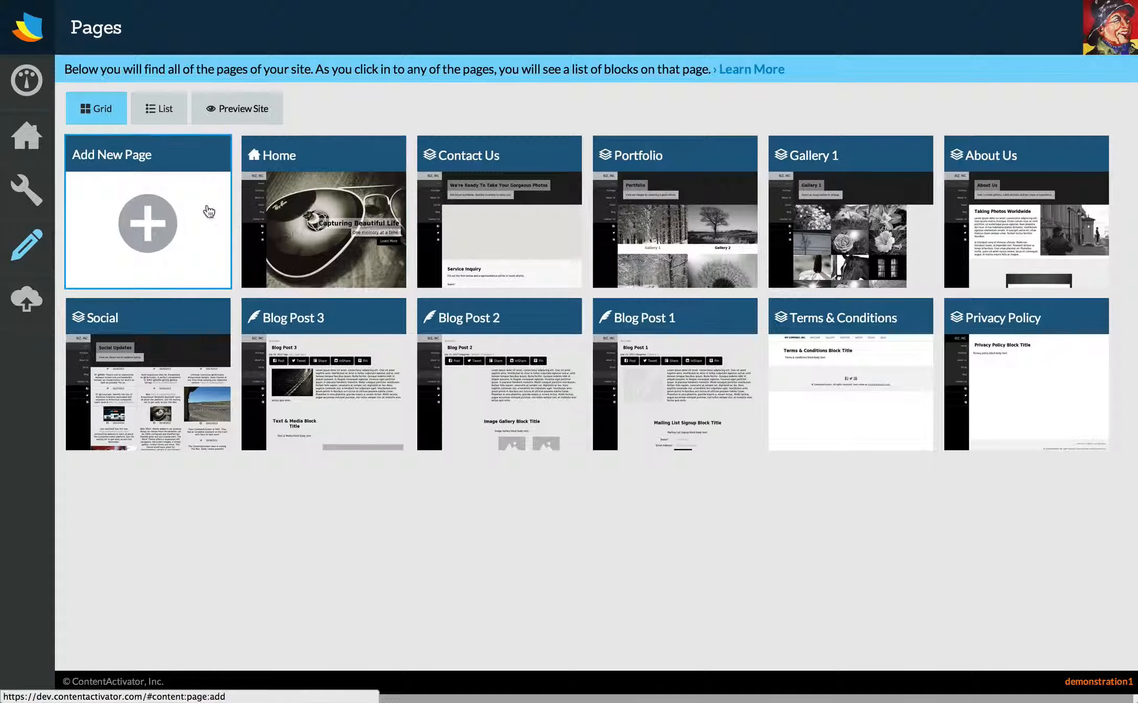
# Look through the site's pages, blogs, events and jobs as a list, and return to the grid view
pyautogui.click(153, 112)
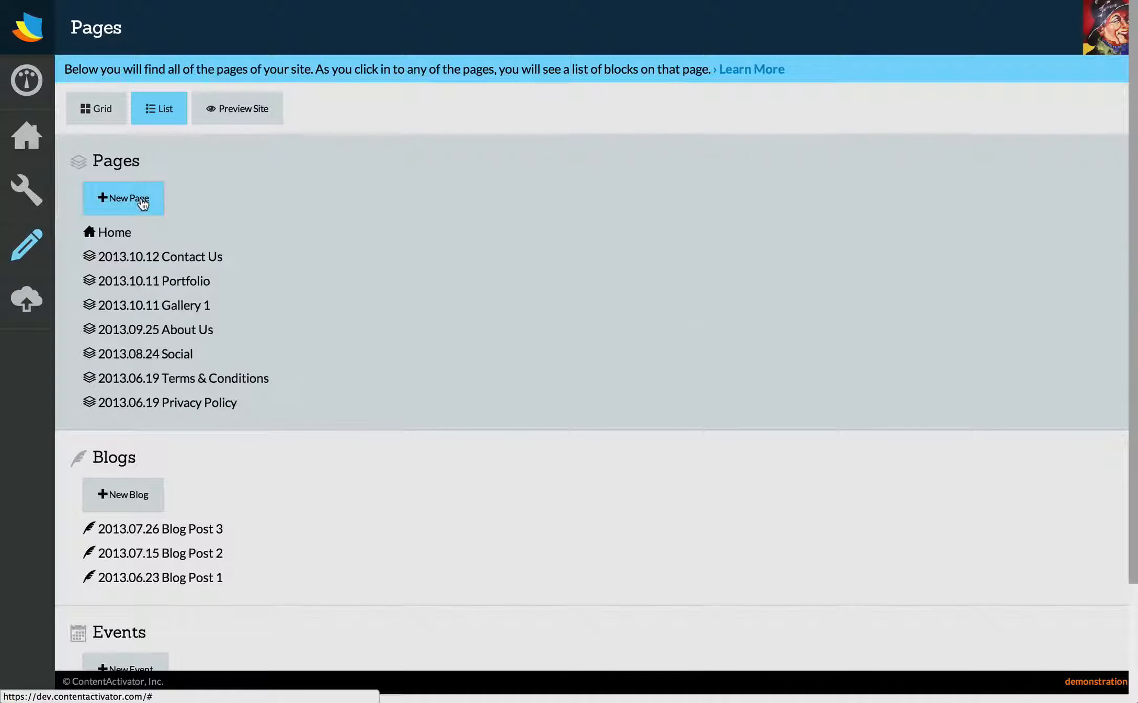
pyautogui.scroll(-3, 219, 401)
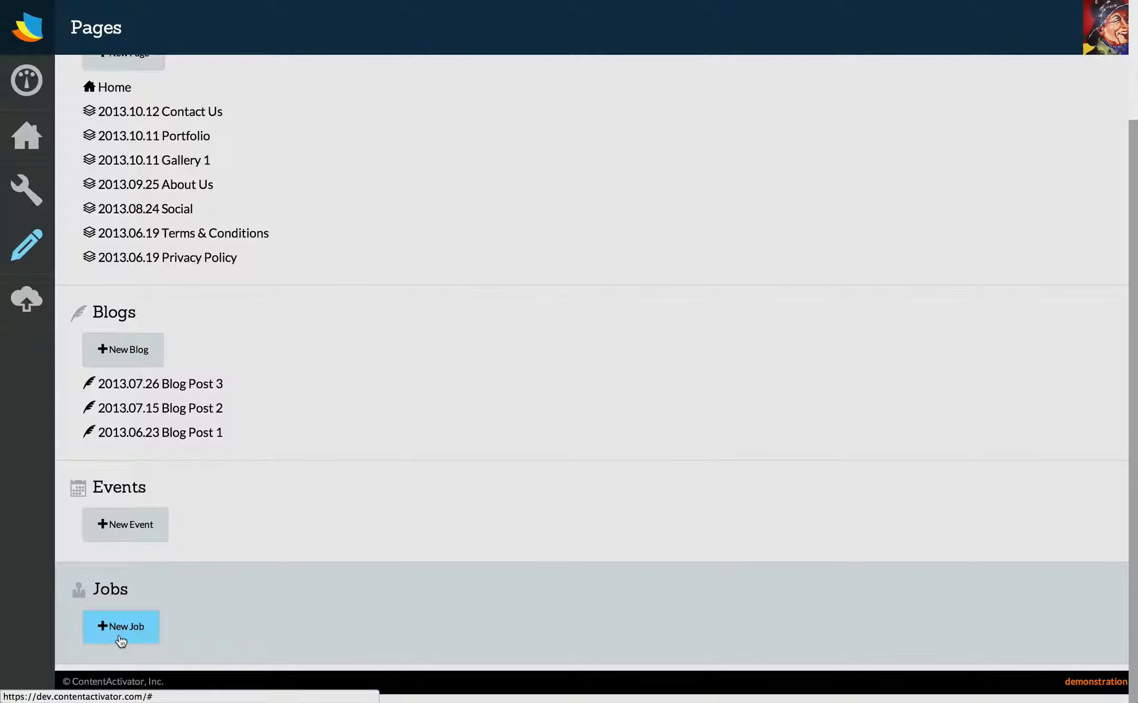
pyautogui.scroll(3, 384, 382)
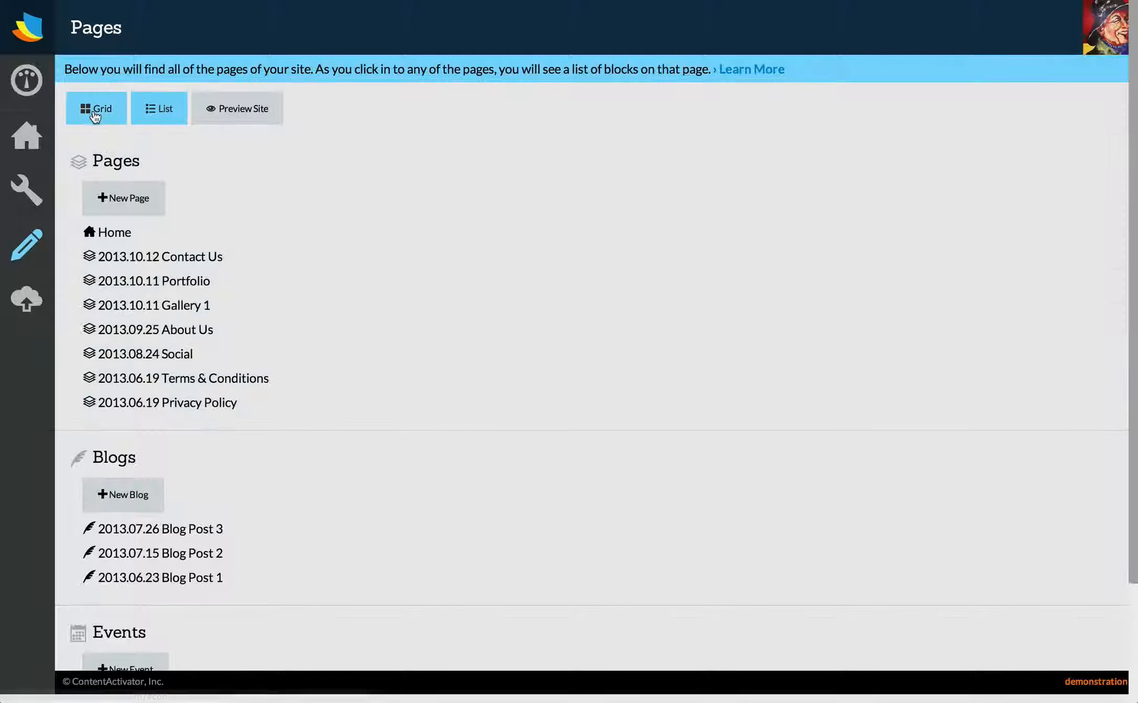
pyautogui.click(95, 116)
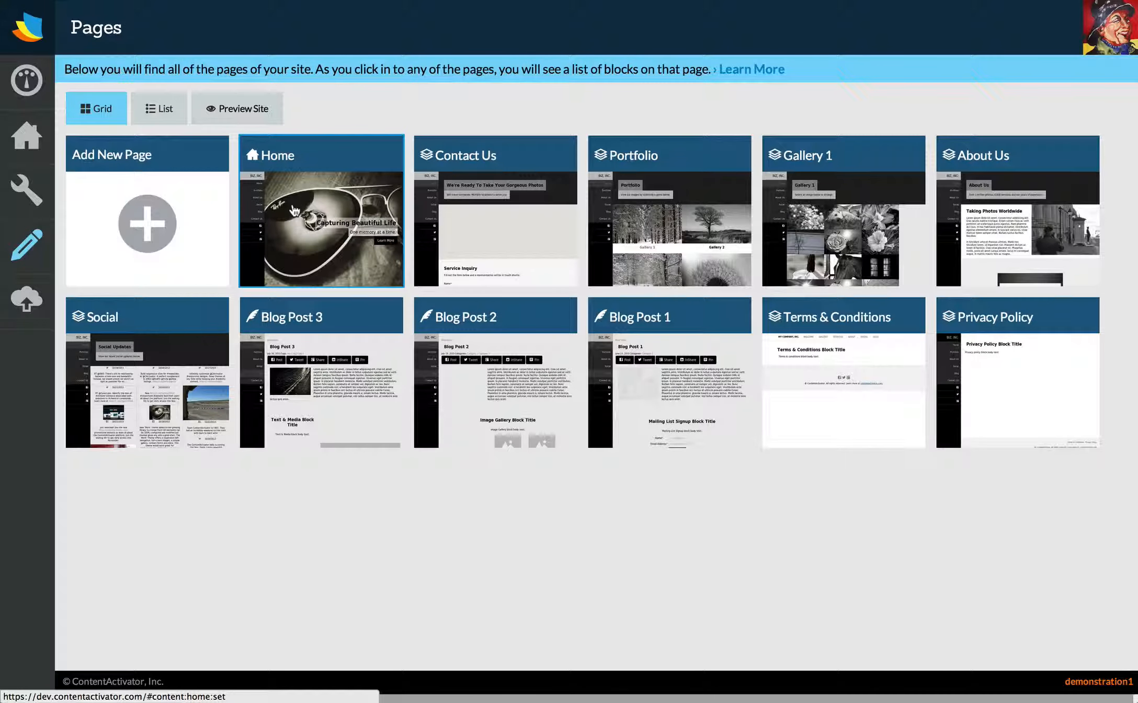
# Add a new page of the Page type to the site and title it "Services"
pyautogui.click(198, 214)
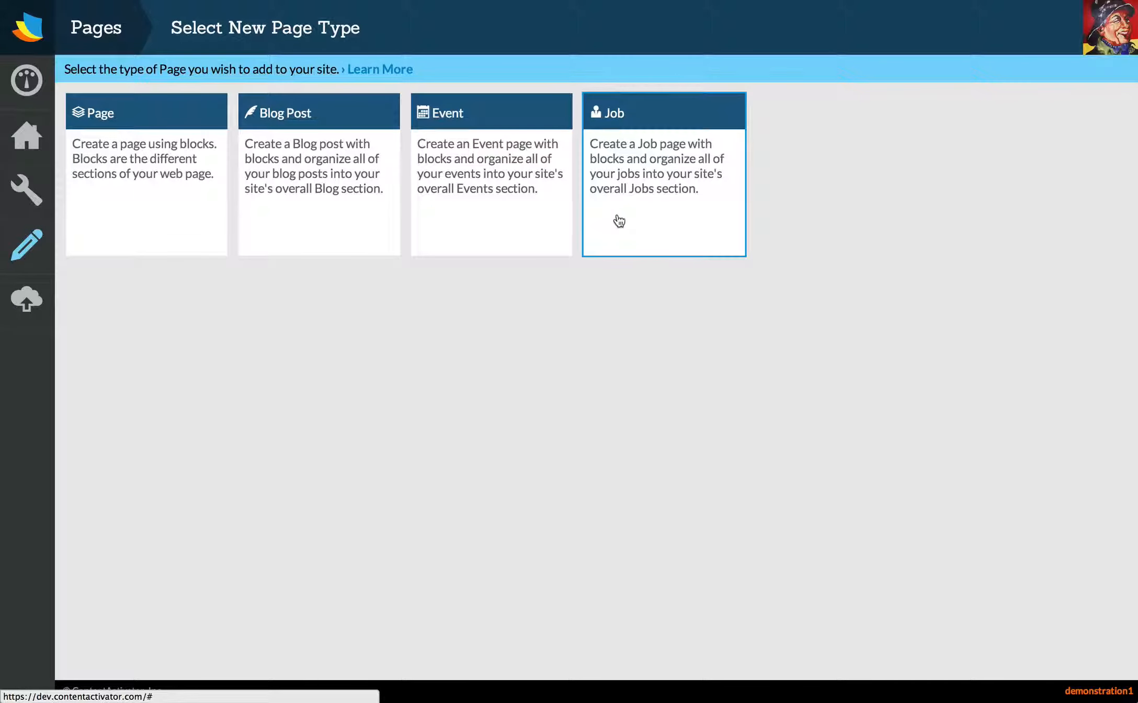
pyautogui.click(124, 201)
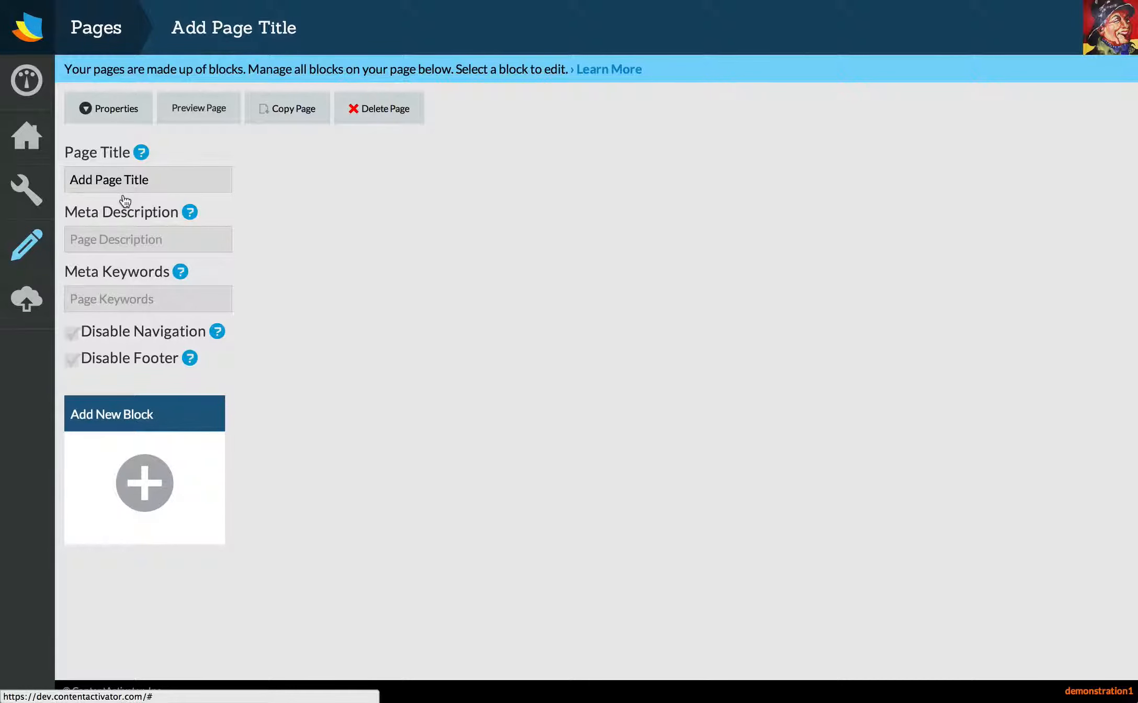
pyautogui.click(176, 183)
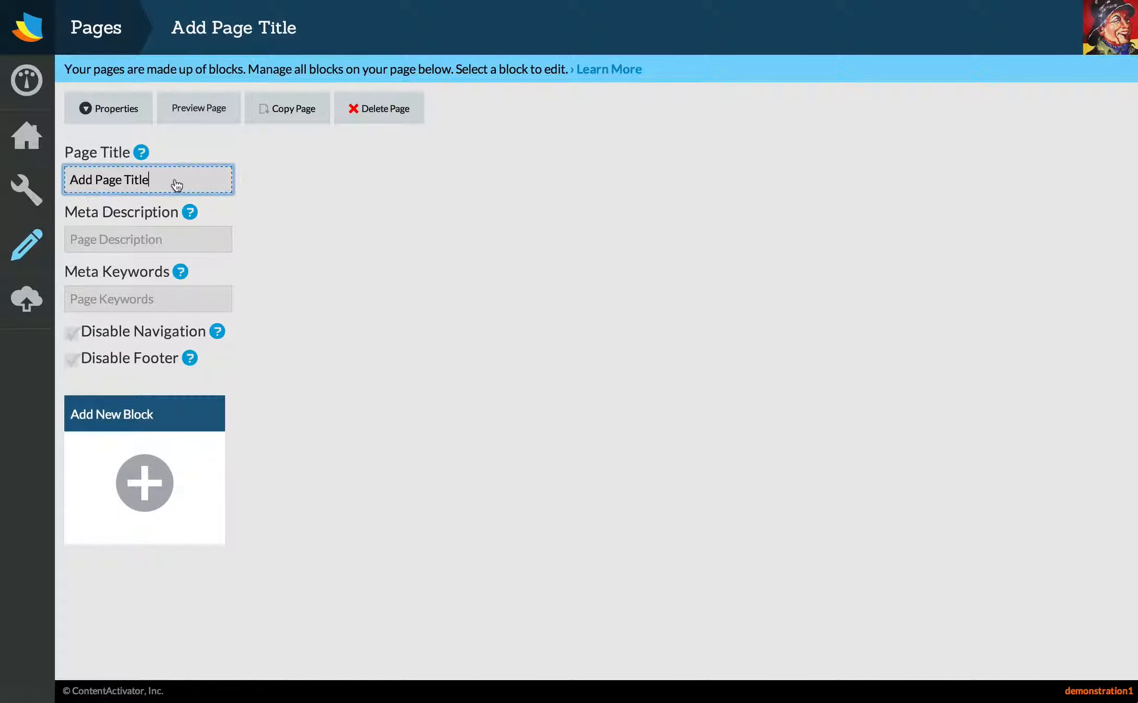
pyautogui.hotkey('ctrl', 'a')
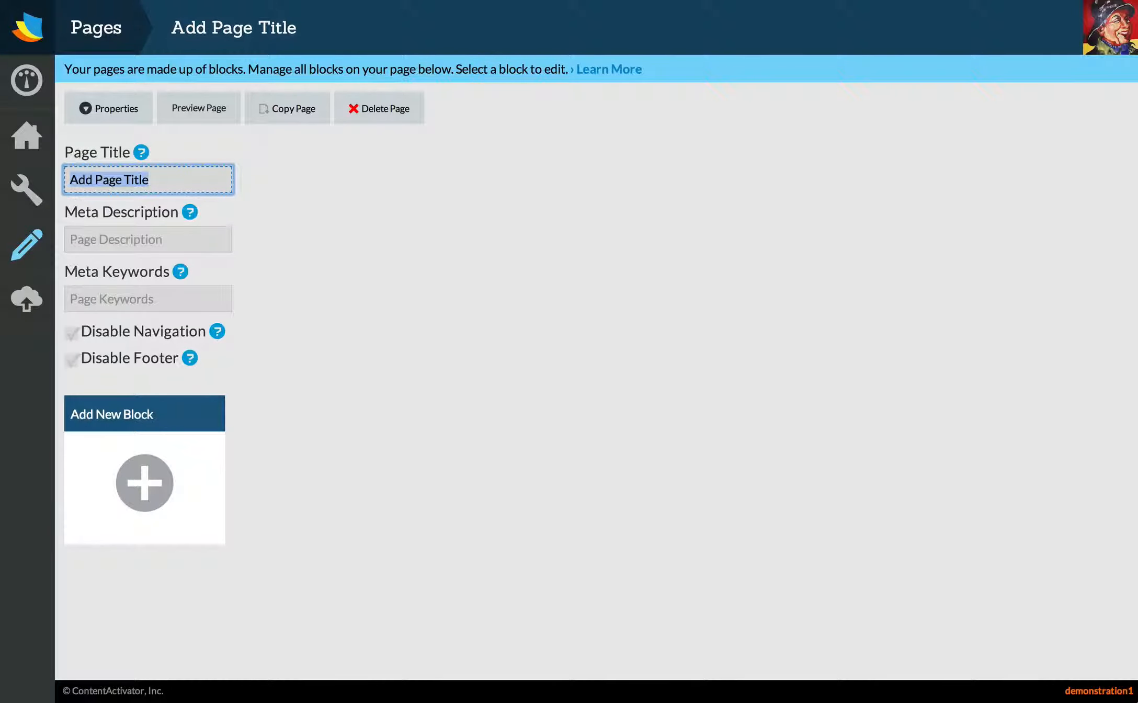
pyautogui.write('Services')
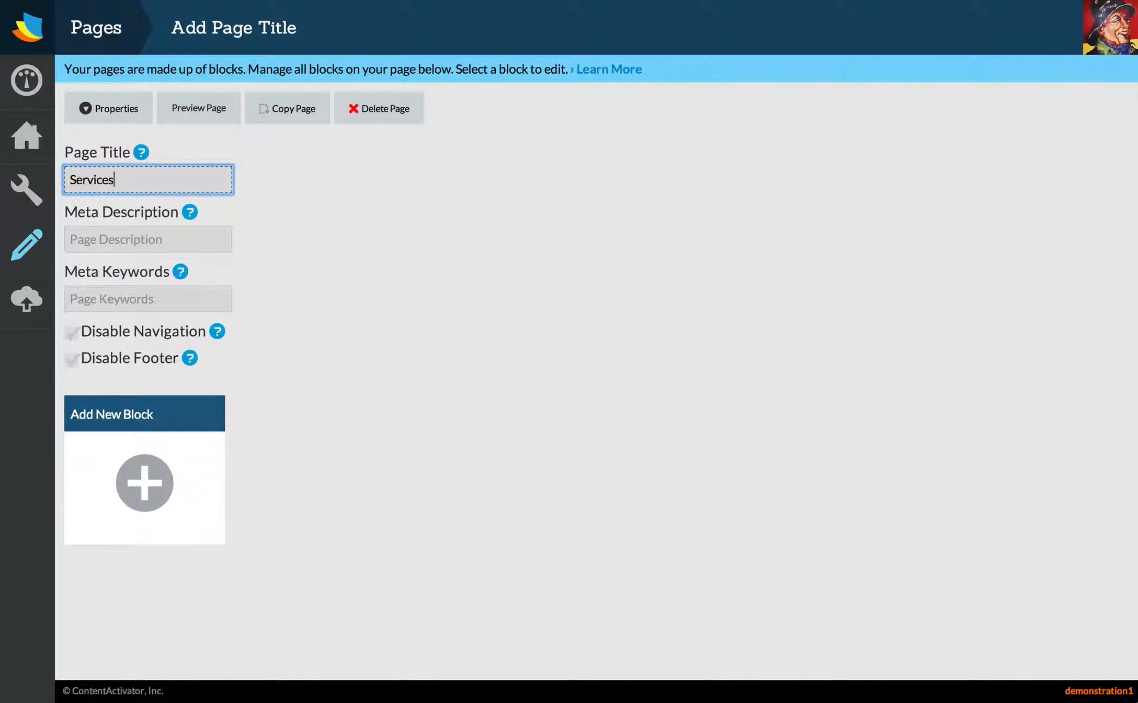
pyautogui.press('Tab')
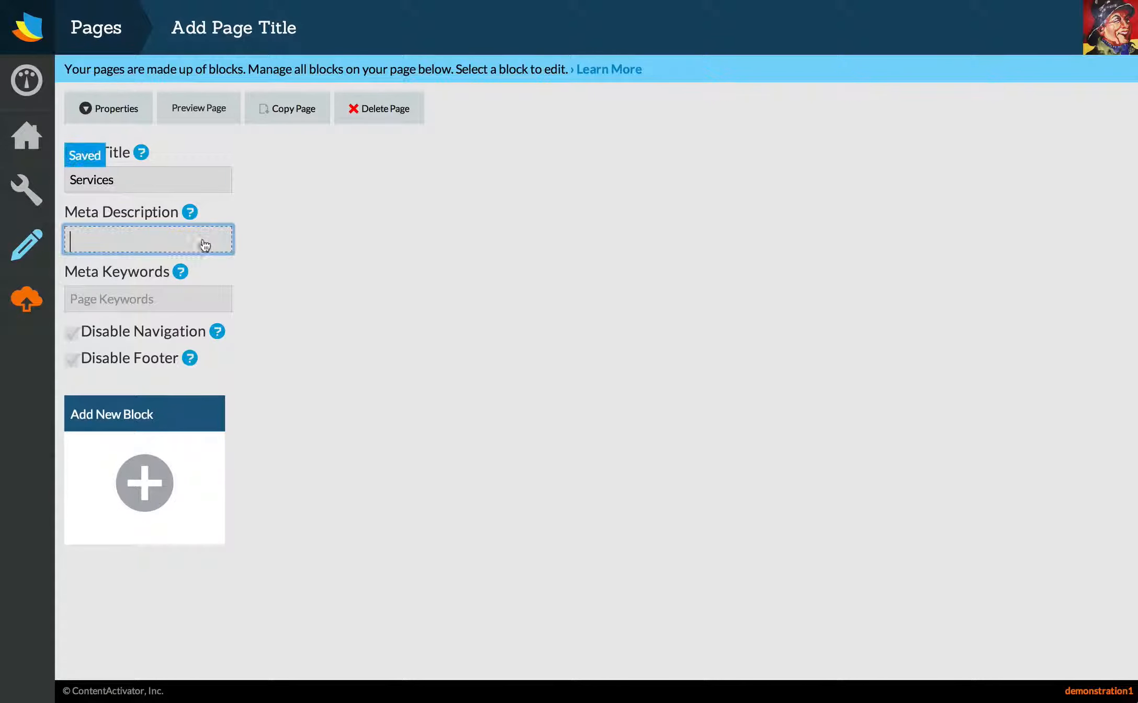
# Check the meta description help, set the page's meta description to "View our company services." and collapse the page properties
pyautogui.click(190, 213)
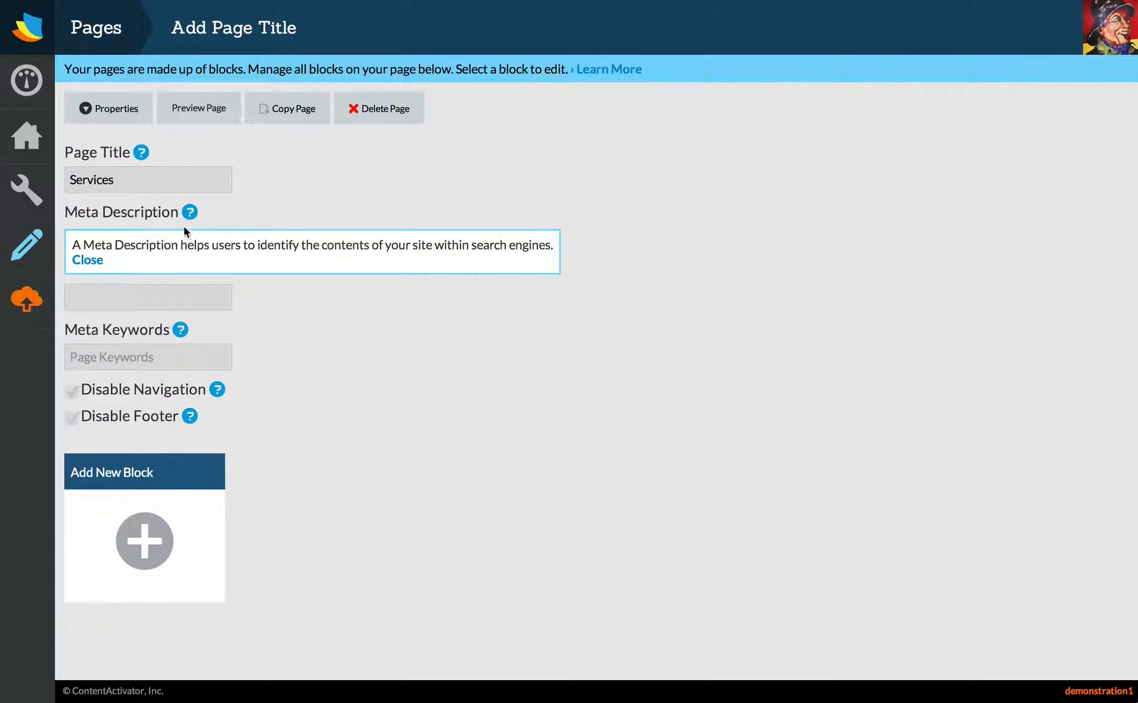
pyautogui.click(86, 260)
pyautogui.click(103, 246)
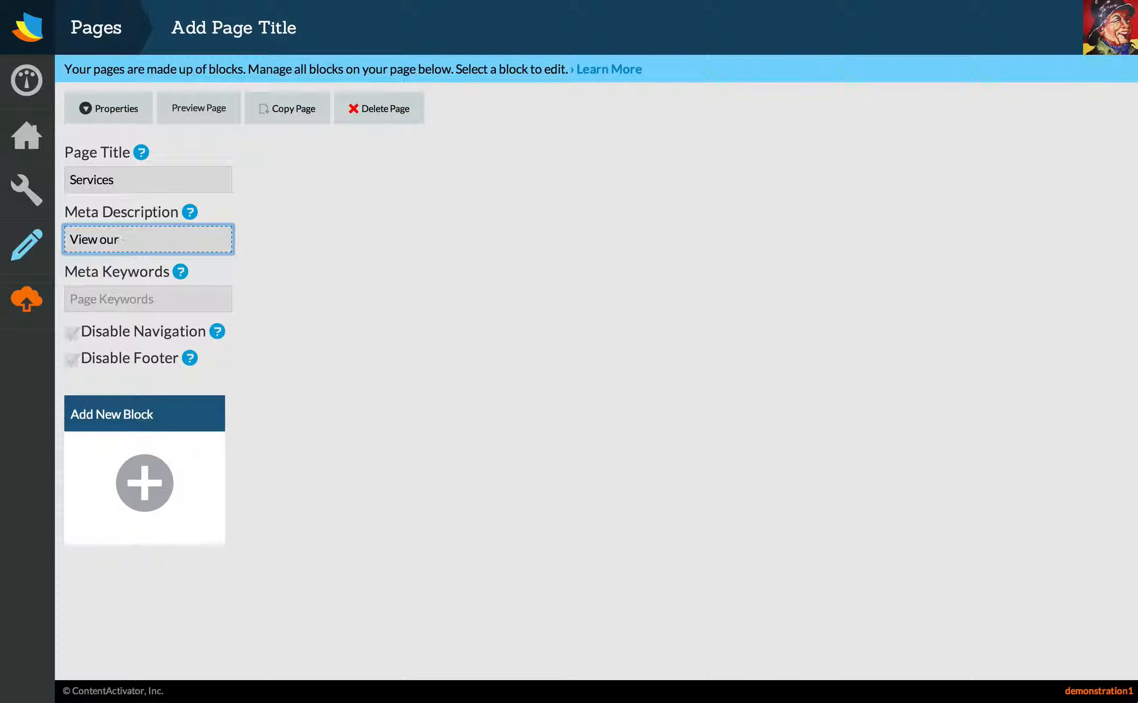
pyautogui.write('View our company services.')
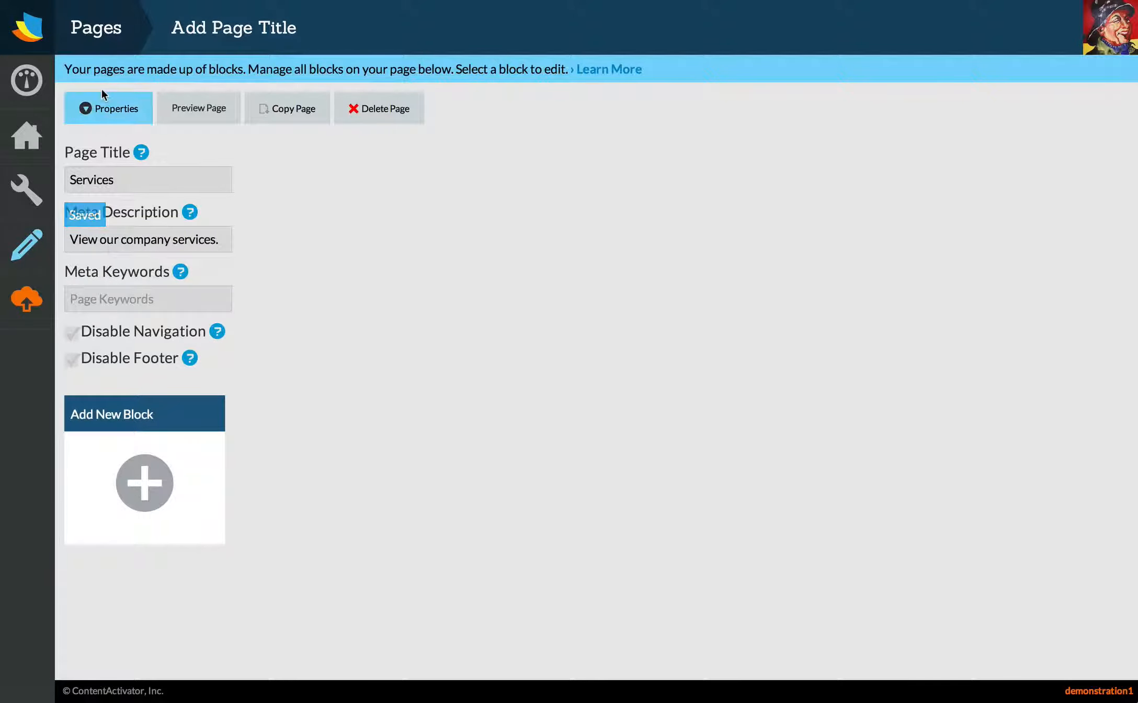
pyautogui.click(101, 109)
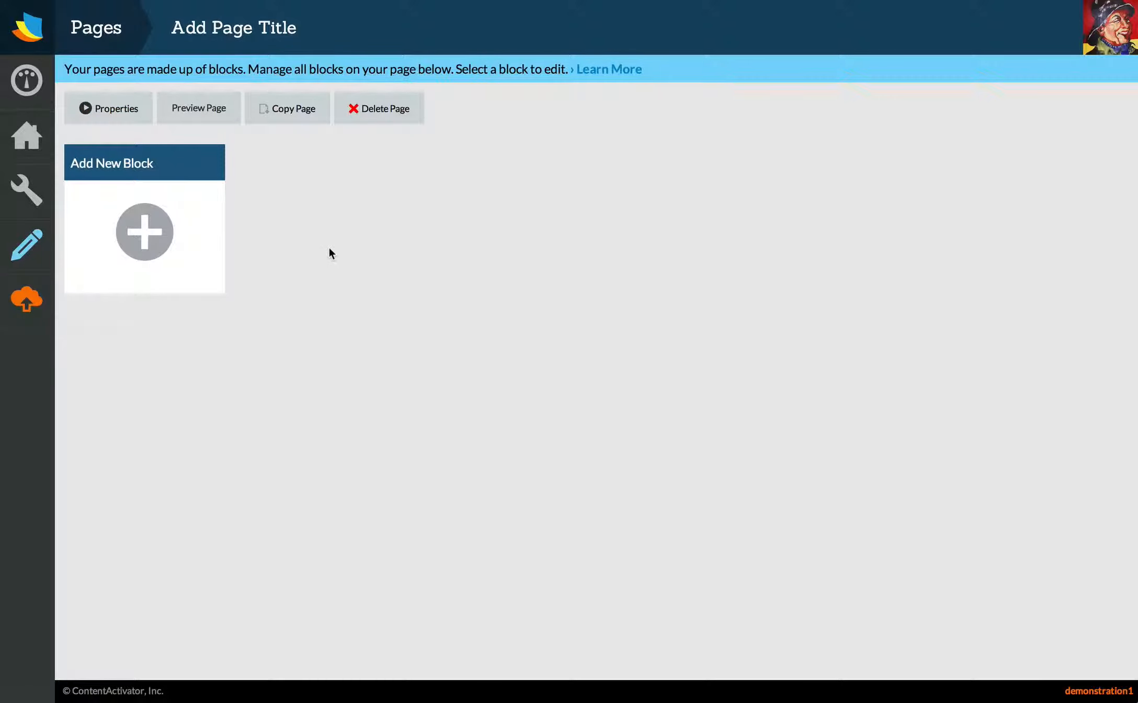
# Open the block types for the Services page and examine the Hero block's documentation, including its slide examples
pyautogui.click(175, 251)
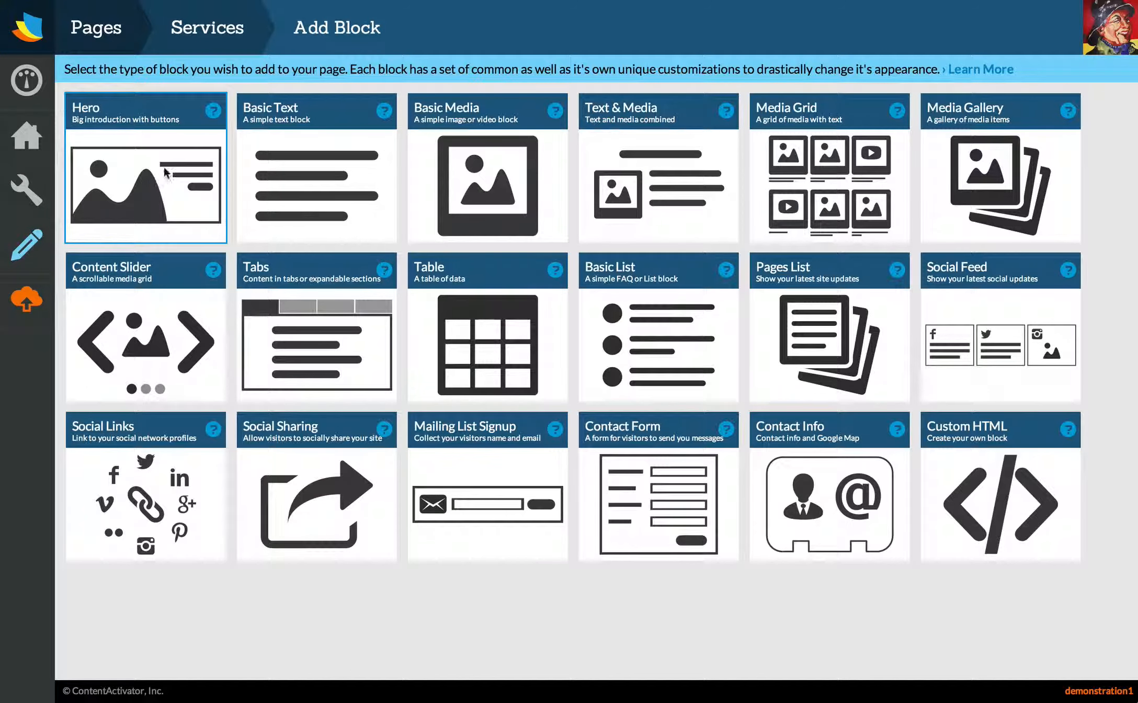
pyautogui.click(214, 113)
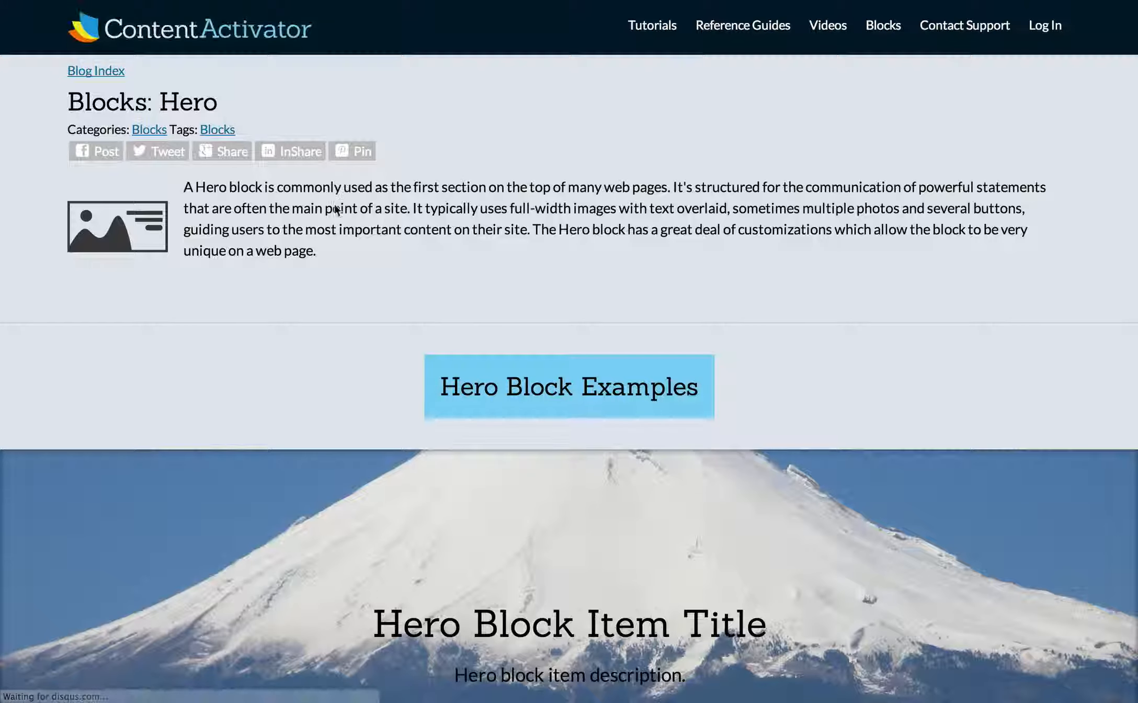
pyautogui.scroll(-3, 326, 295)
pyautogui.scroll(-6, 327, 293)
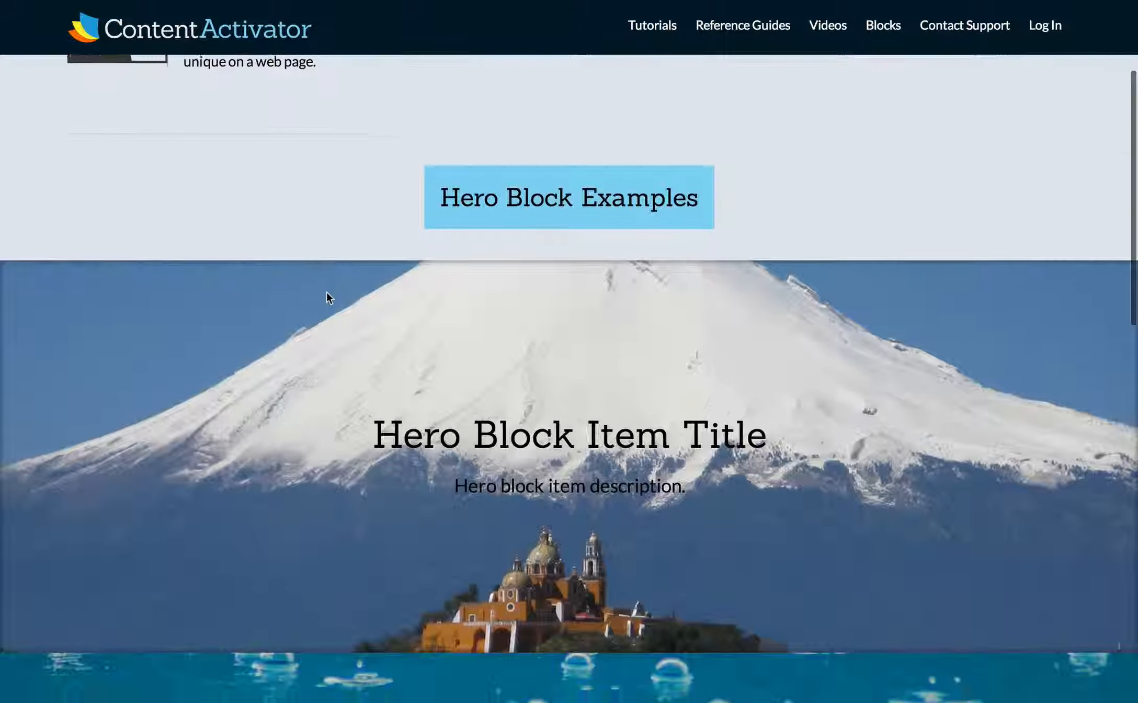
pyautogui.scroll(-1, 327, 298)
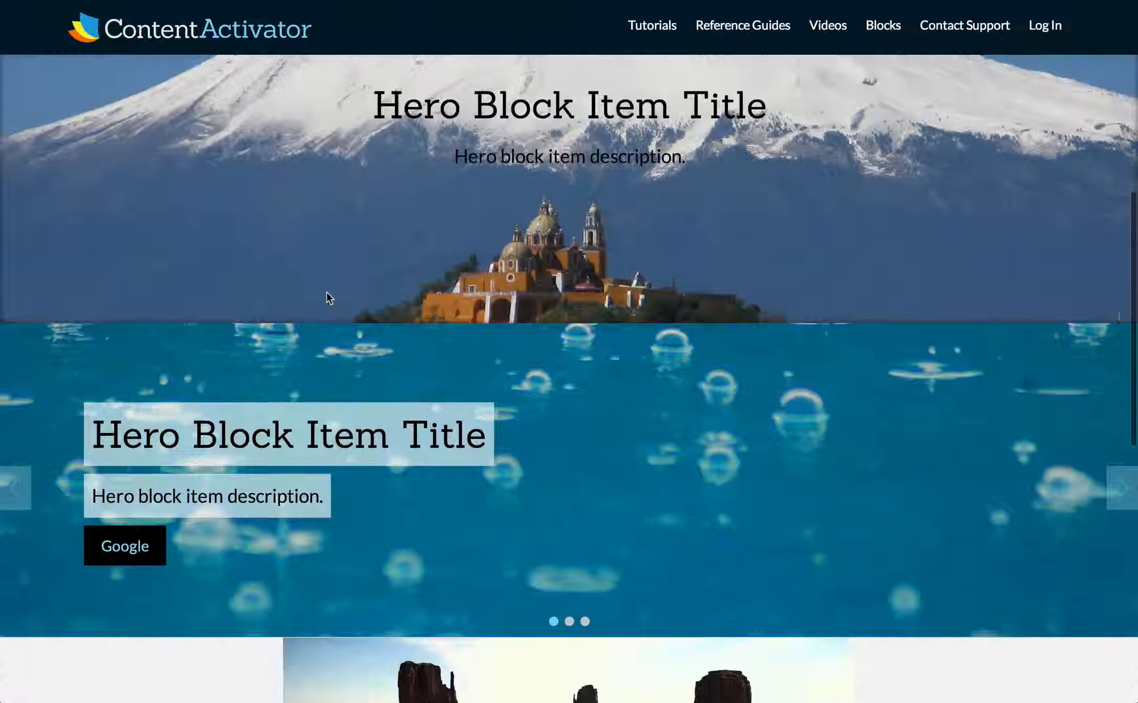
pyautogui.click(570, 607)
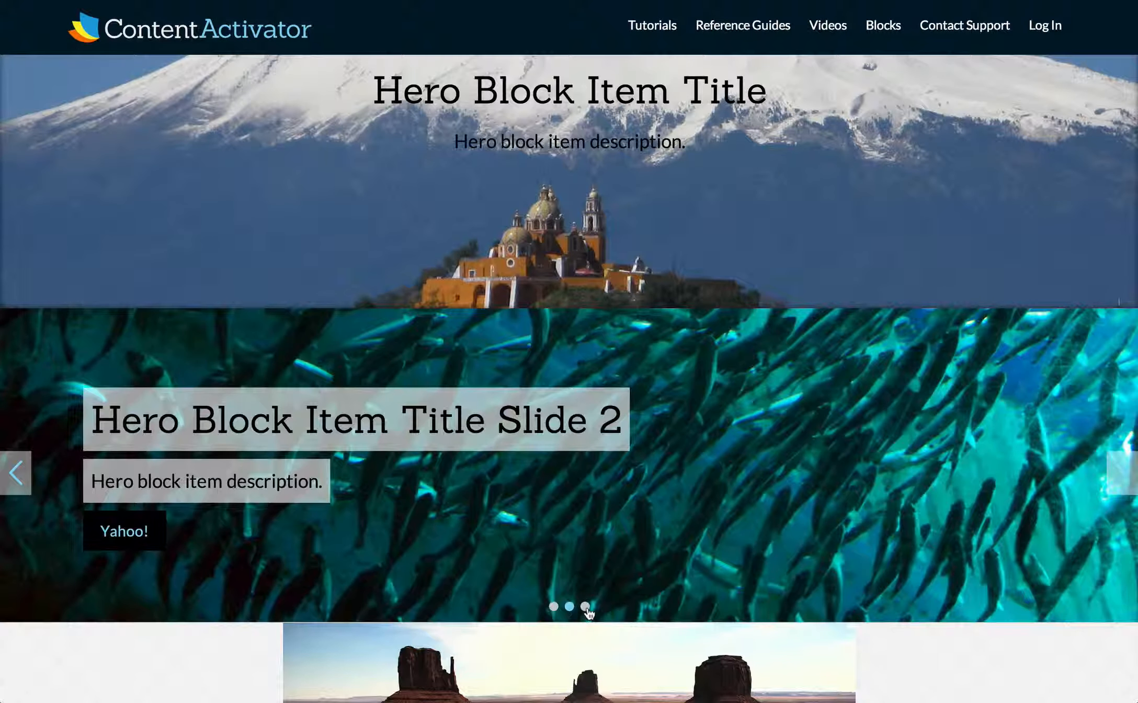
pyautogui.click(585, 607)
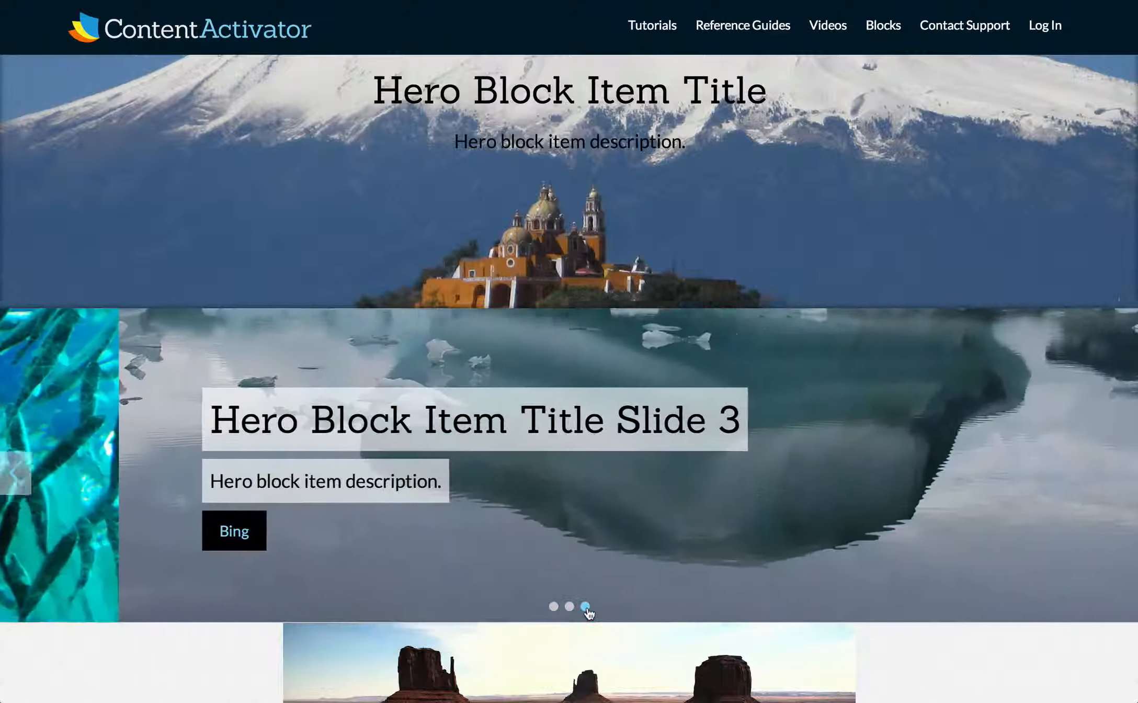
pyautogui.scroll(-5, 586, 607)
pyautogui.scroll(12, 586, 606)
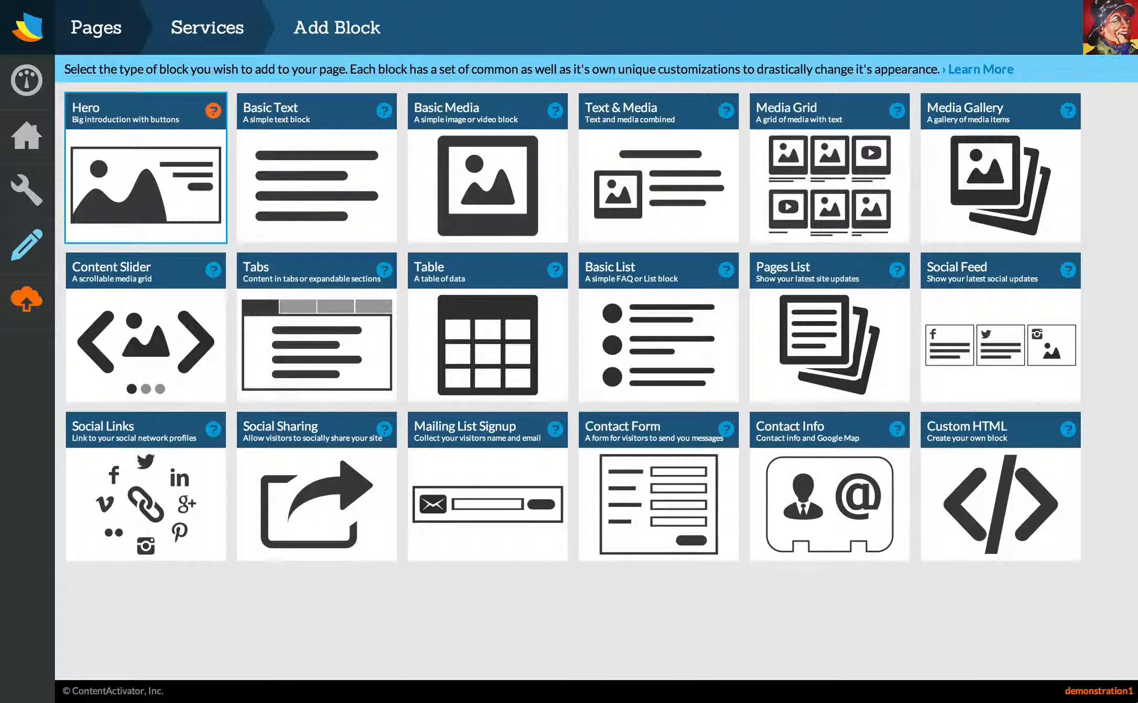
# Add a Hero block followed by a Media Grid block to the Services page and return to its block overview
pyautogui.click(144, 158)
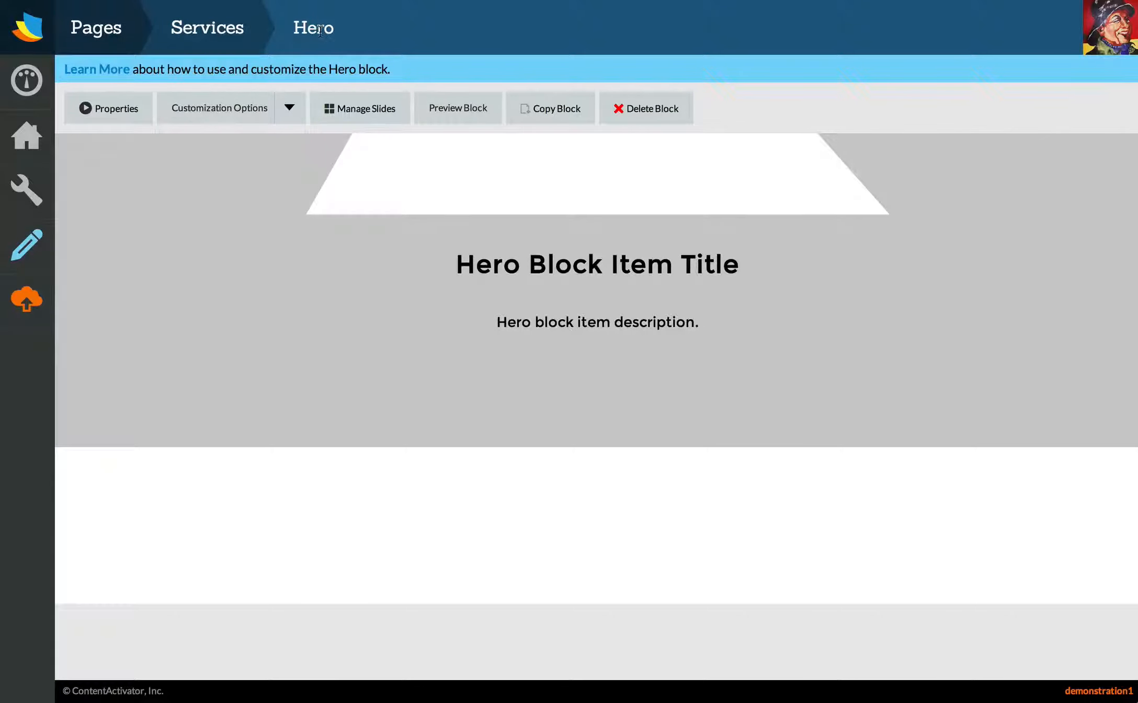
pyautogui.click(217, 30)
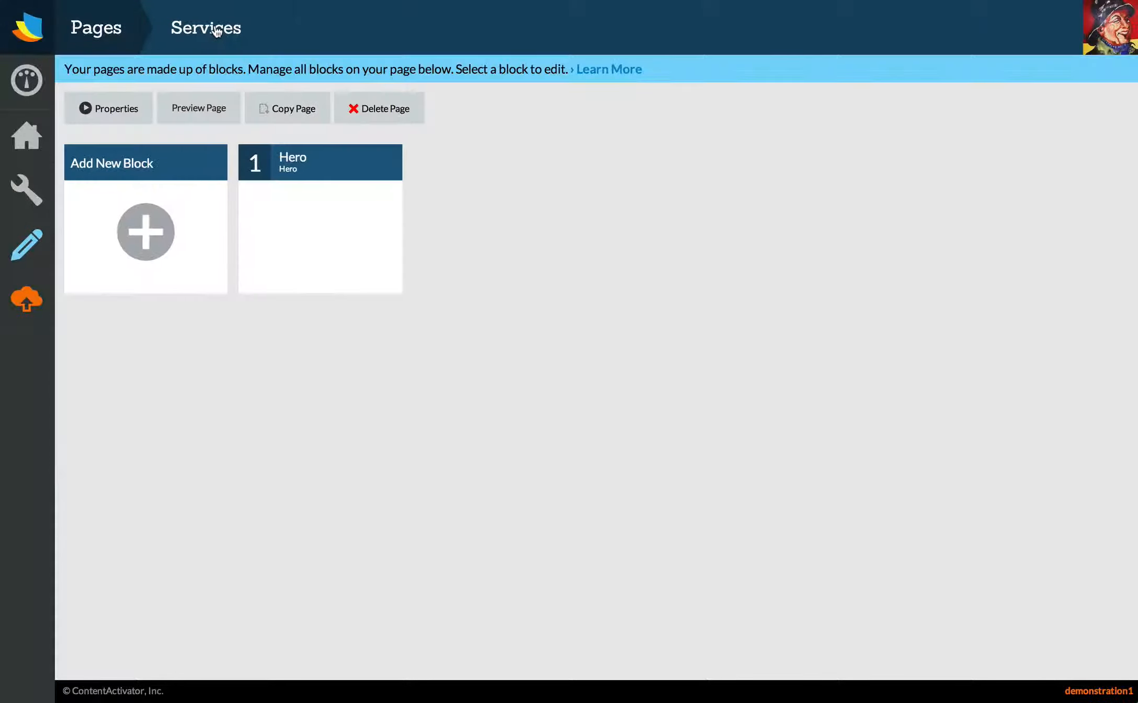
pyautogui.click(170, 215)
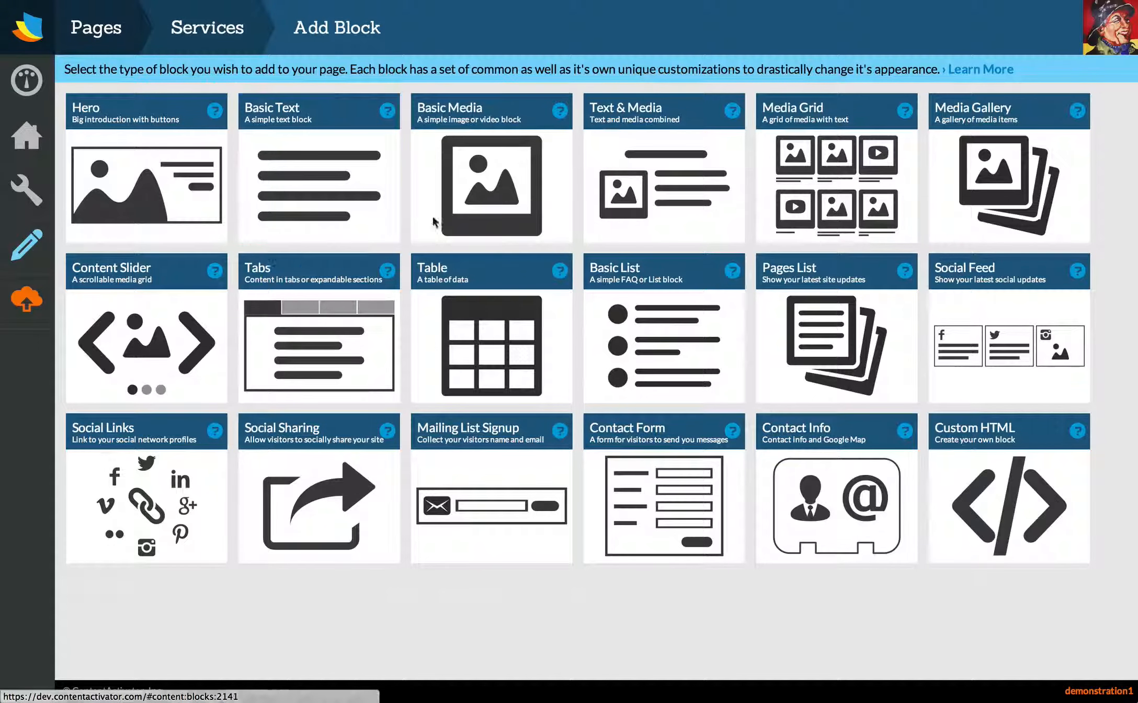
pyautogui.click(811, 180)
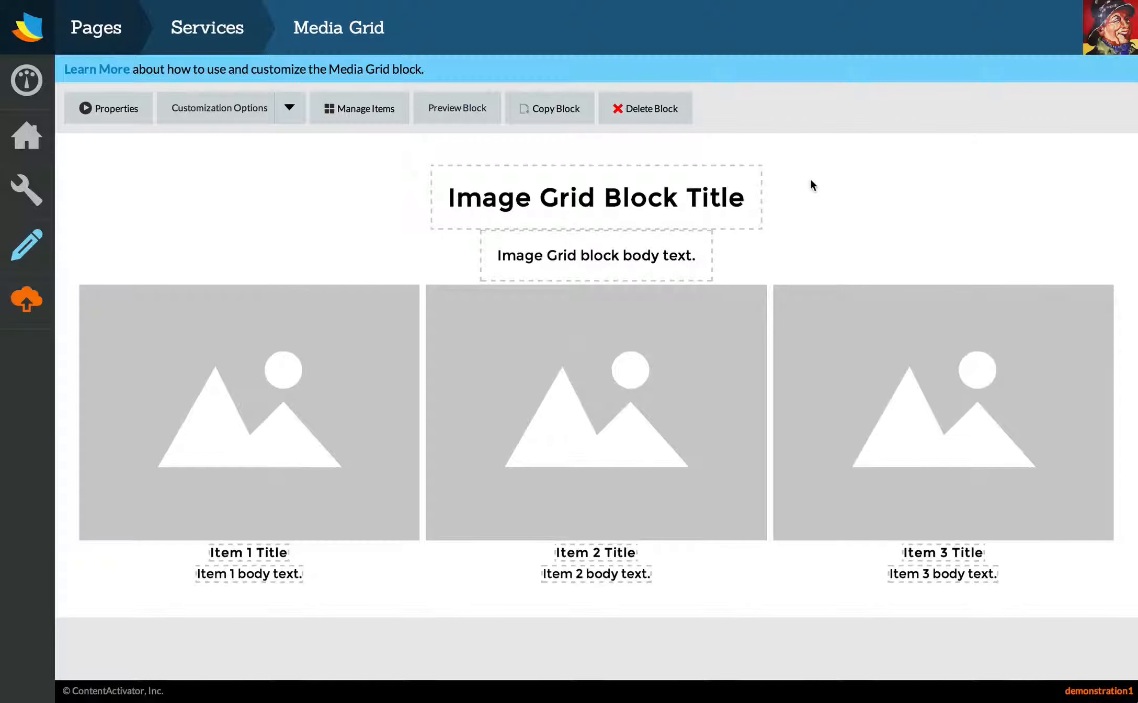
pyautogui.click(216, 32)
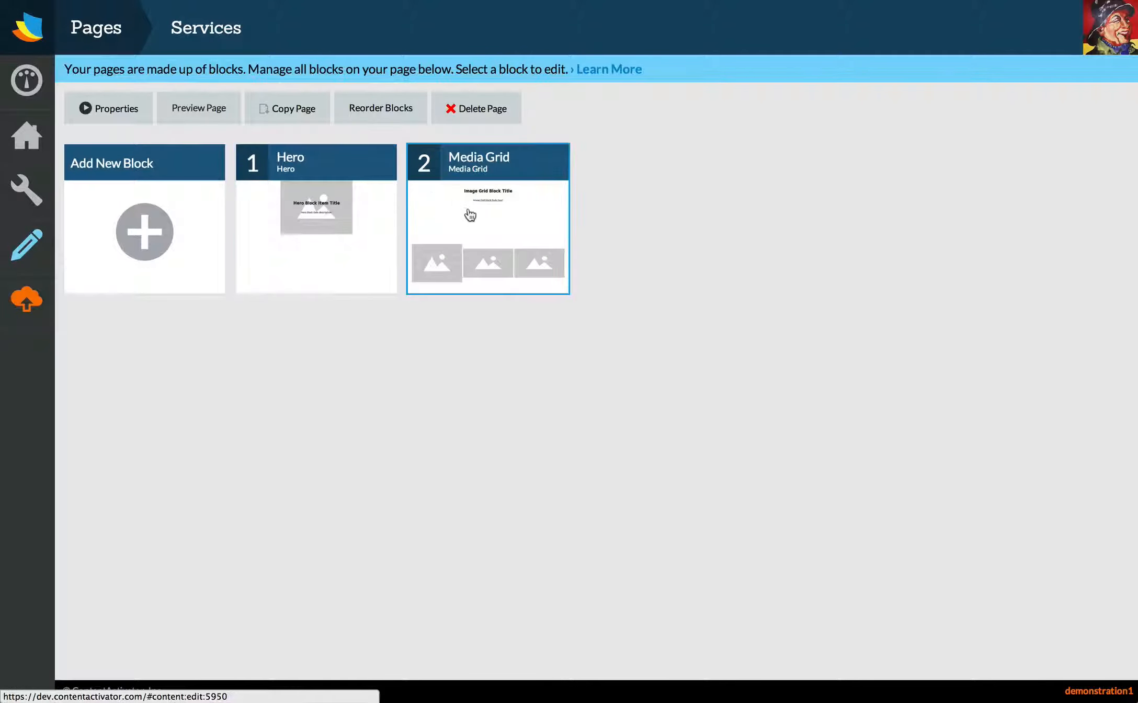
# Replace the Hero block's item title with "Learn all about our services" and save it
pyautogui.click(304, 239)
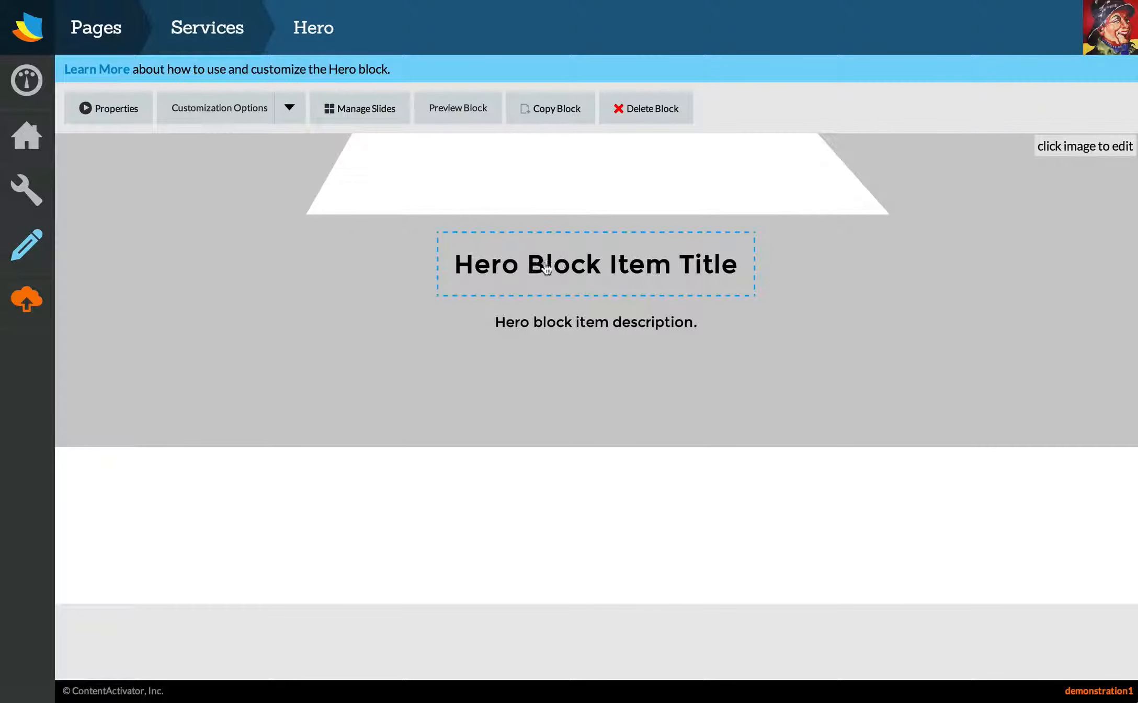
pyautogui.click(620, 271)
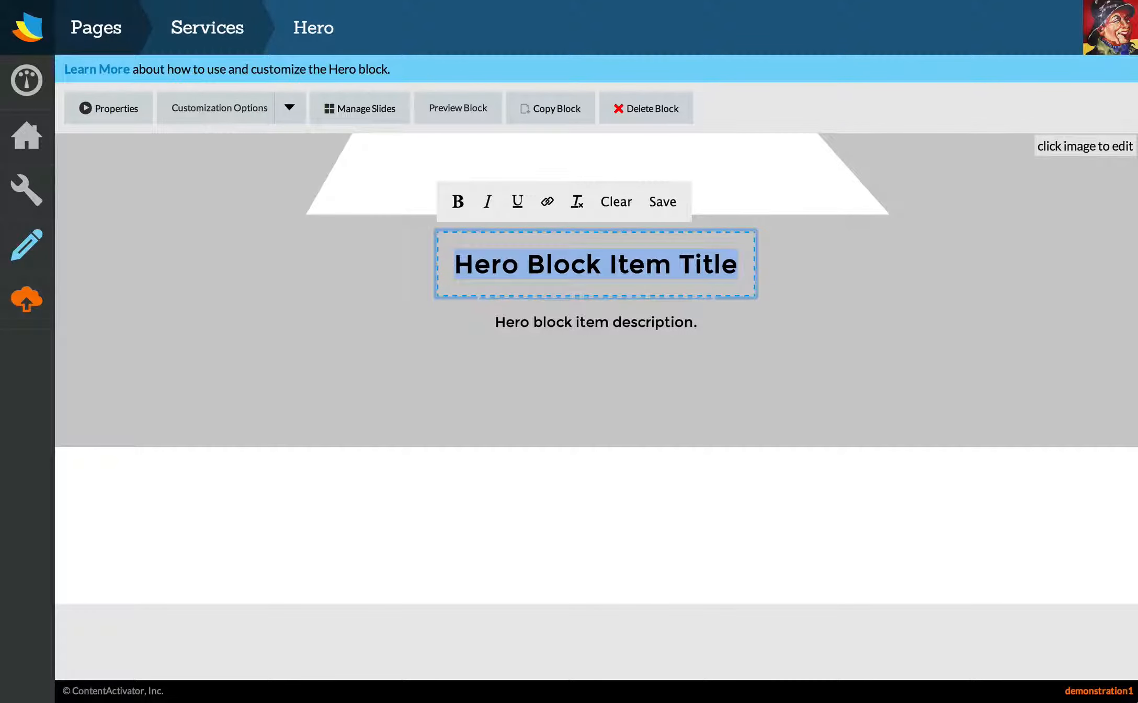
pyautogui.write('Learn all')
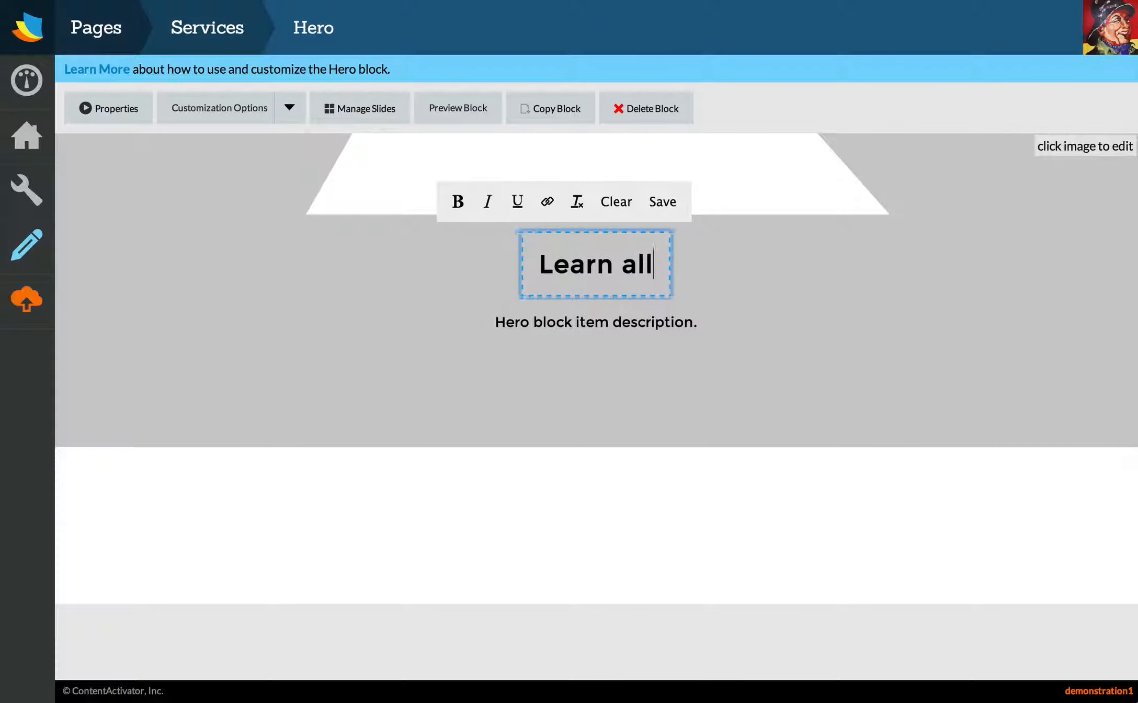
pyautogui.write(' about our ser')
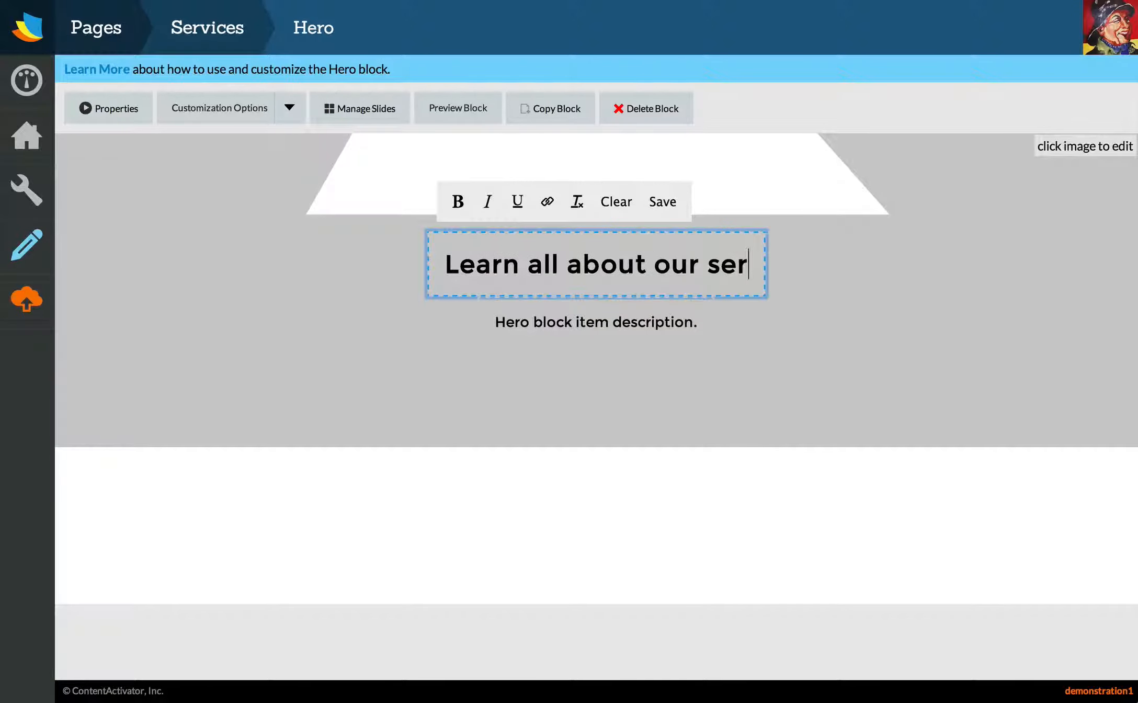
pyautogui.write('vices')
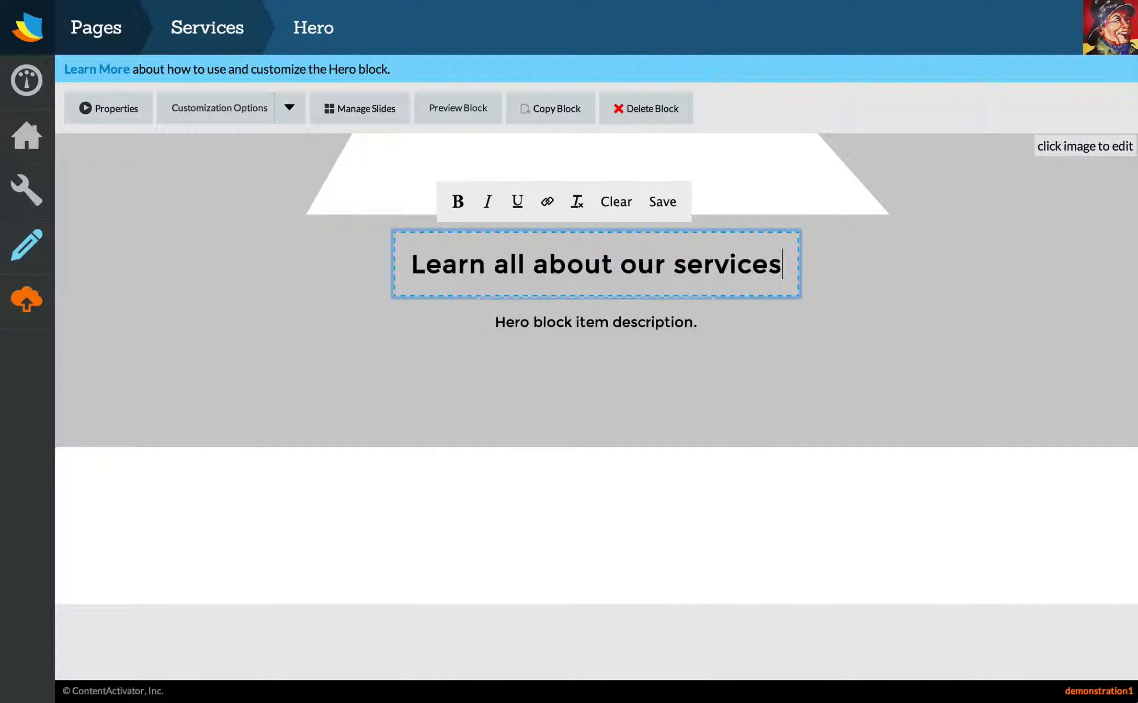
pyautogui.click(663, 202)
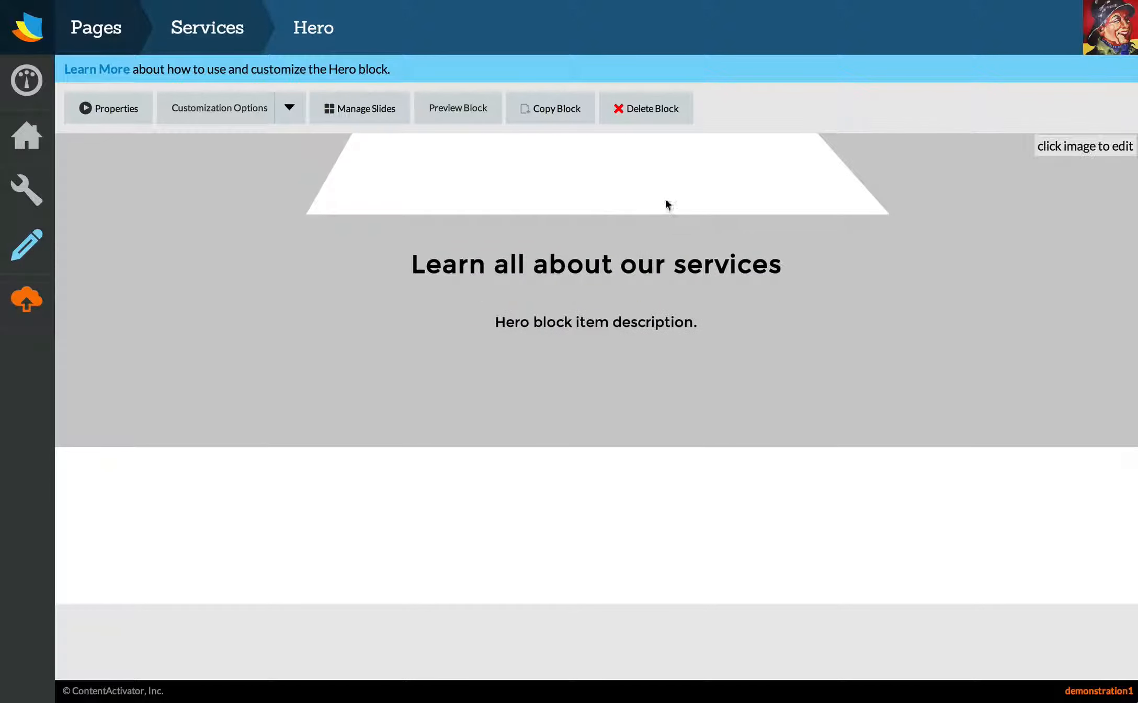
# Replace the Hero block's item description with "View our list of services below." and save it
pyautogui.click(639, 320)
pyautogui.tripleClick(639, 320)
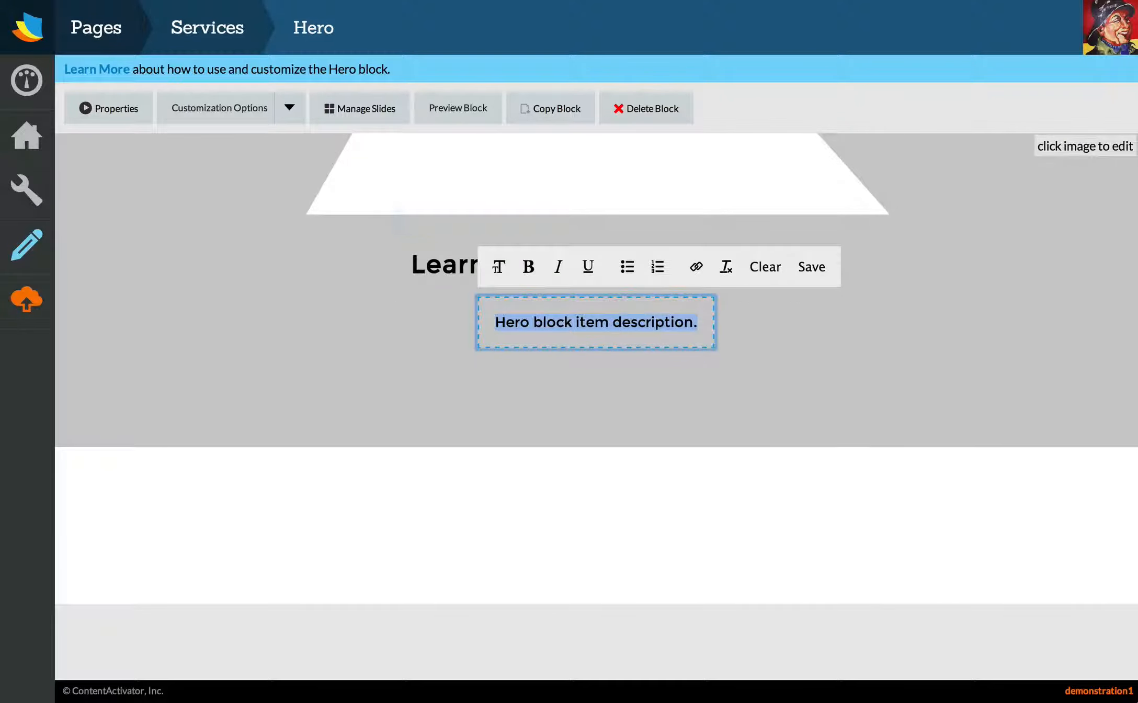
pyautogui.write('View our list ')
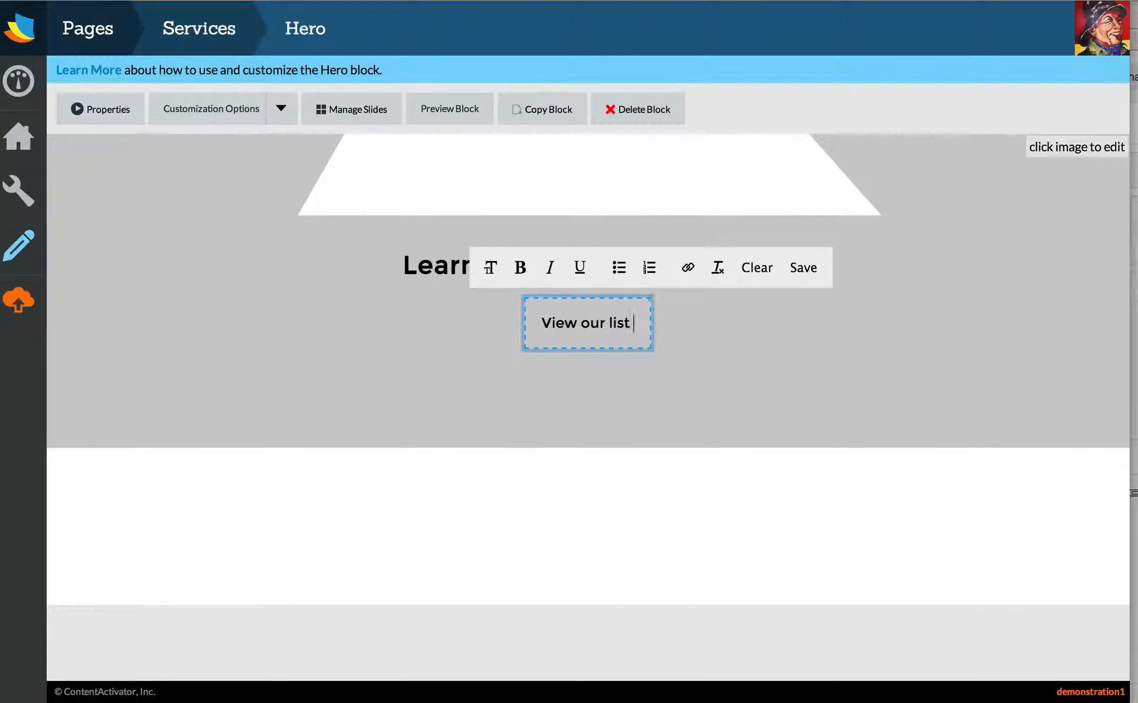
pyautogui.write('of services below.')
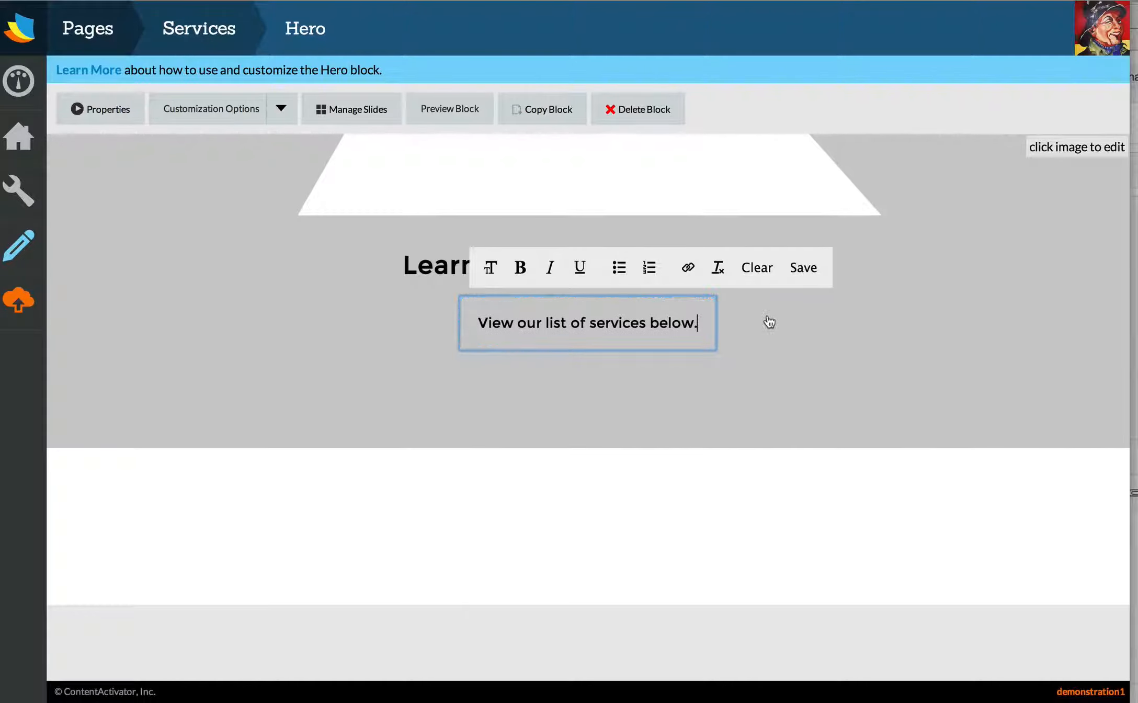
pyautogui.click(808, 267)
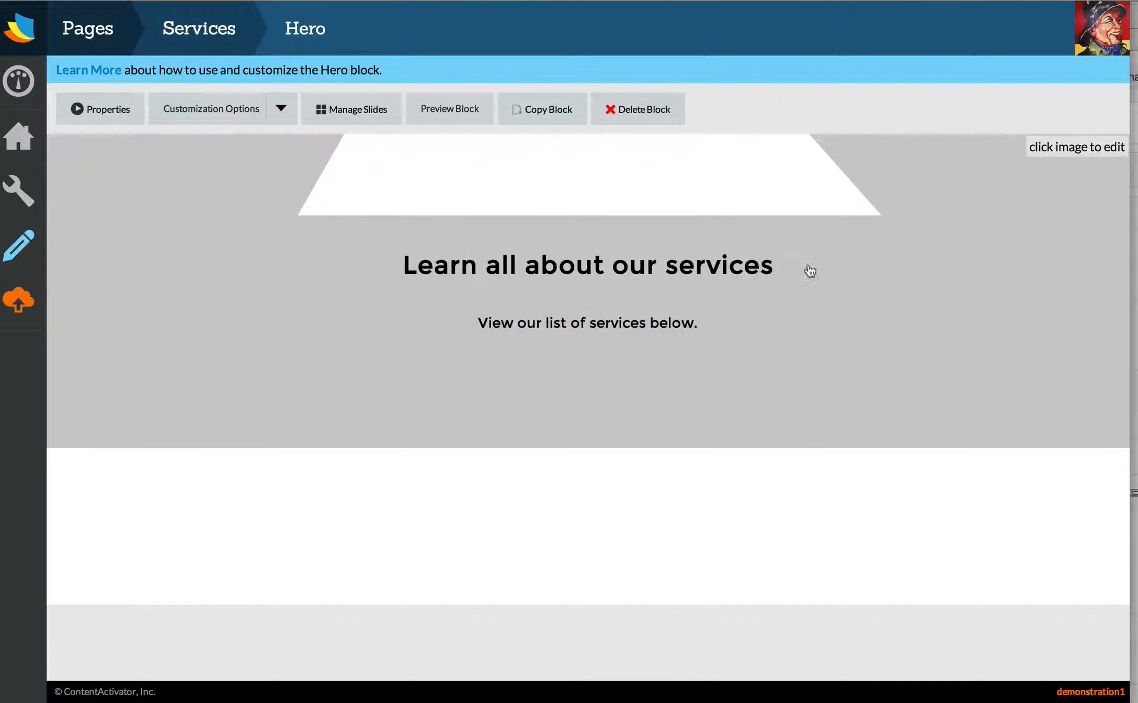
# Set the Hero block's image to the stock photo of a sunset over the sea
pyautogui.click(886, 258)
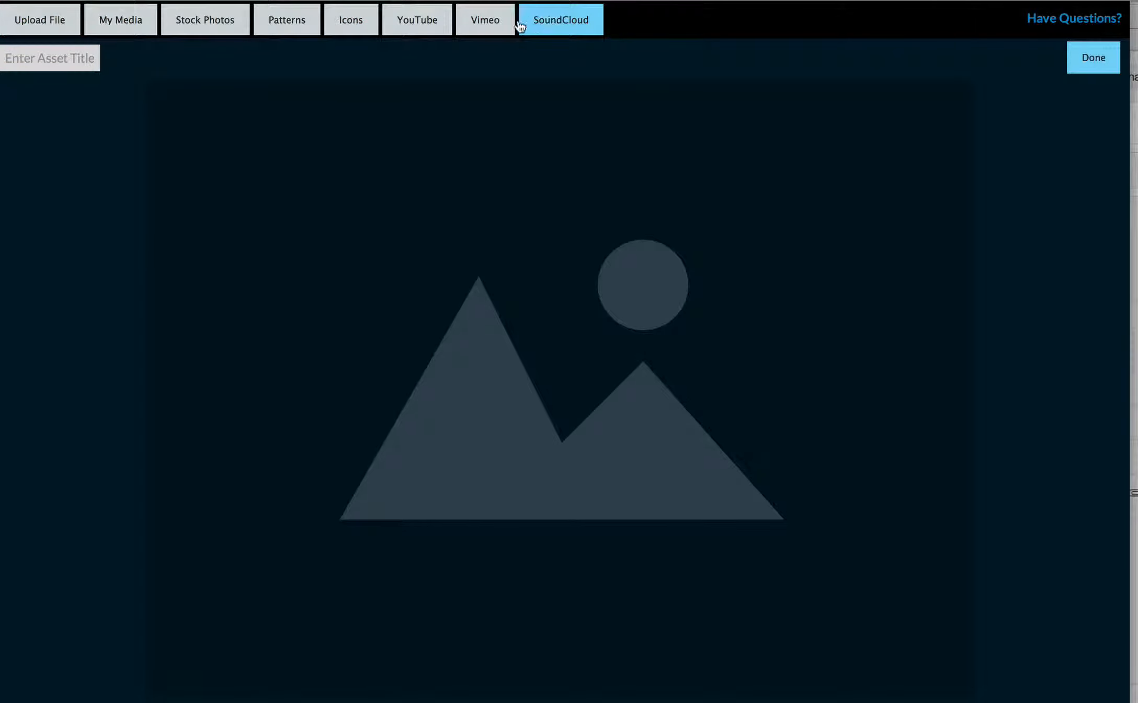
pyautogui.click(198, 23)
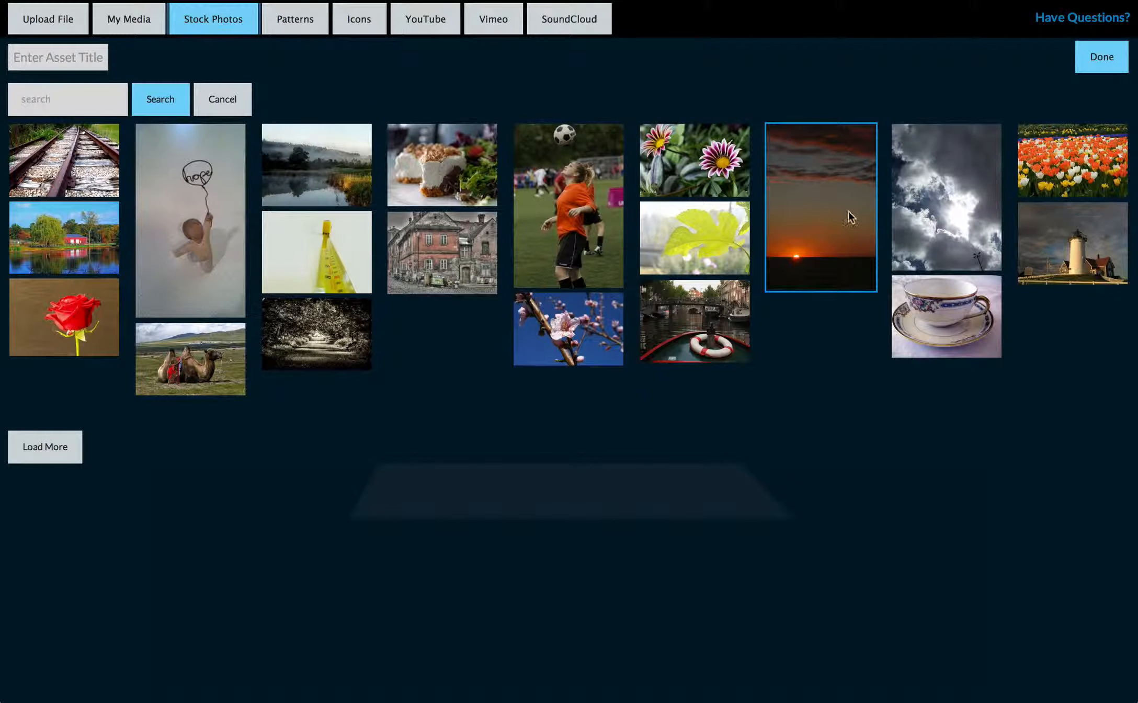
pyautogui.click(826, 209)
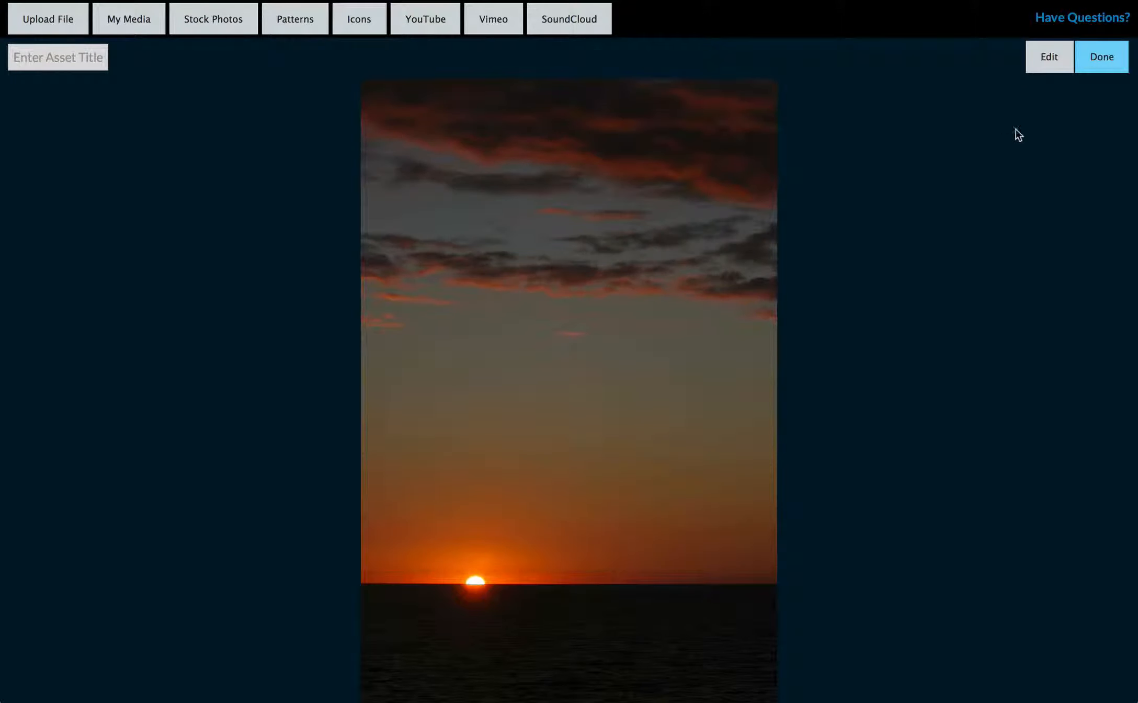
pyautogui.click(1103, 55)
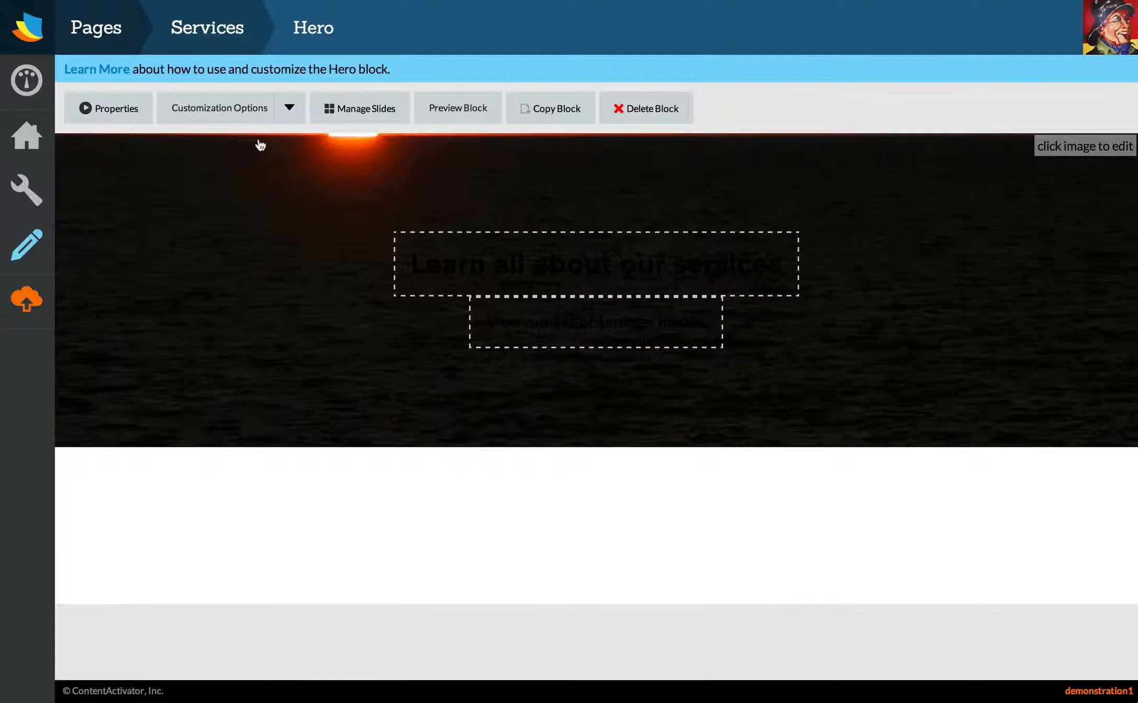
# Set the Hero block's general height to Large (600px)
pyautogui.click(241, 113)
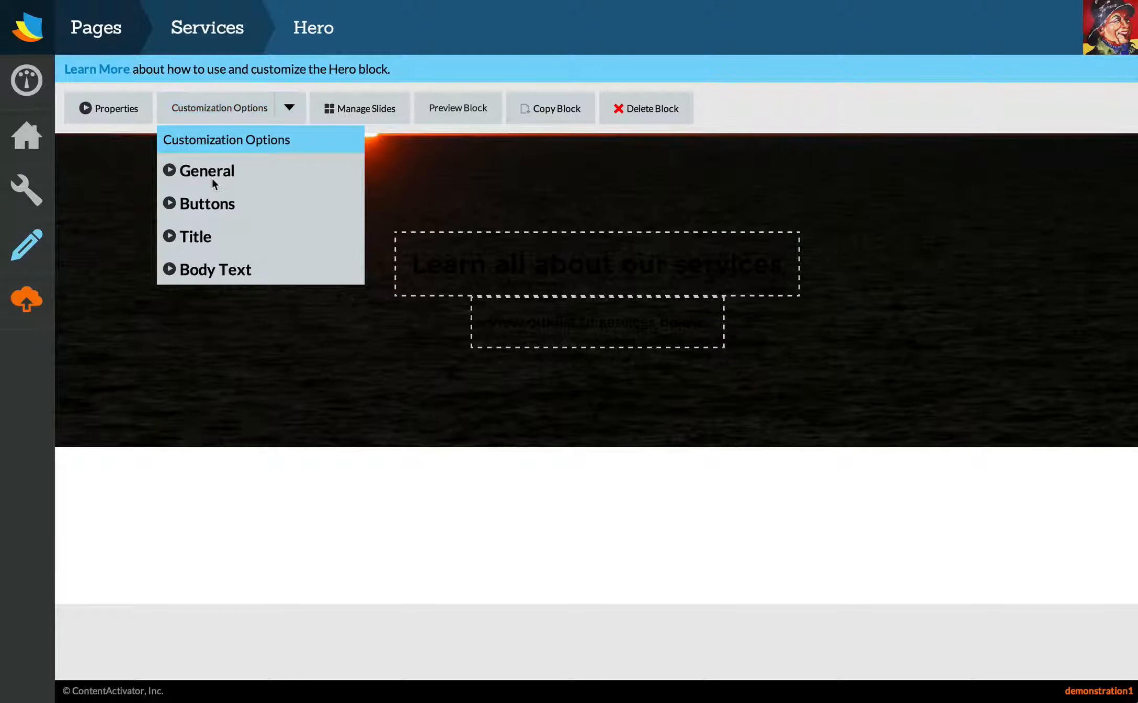
pyautogui.click(213, 175)
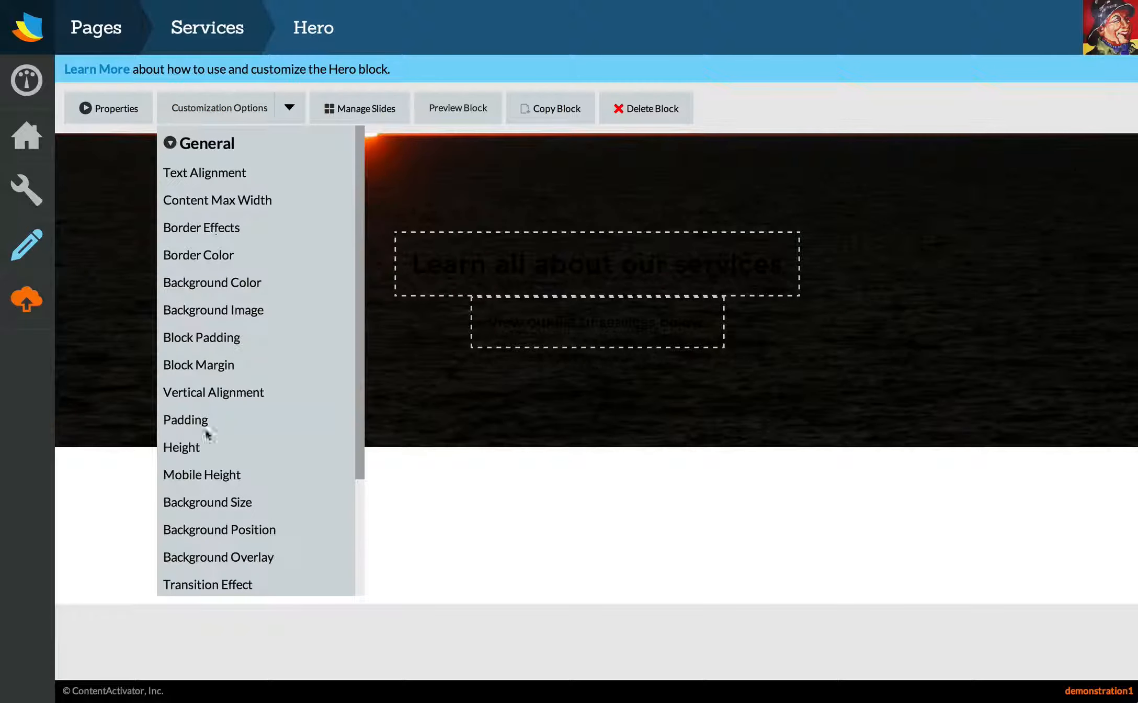
pyautogui.click(183, 448)
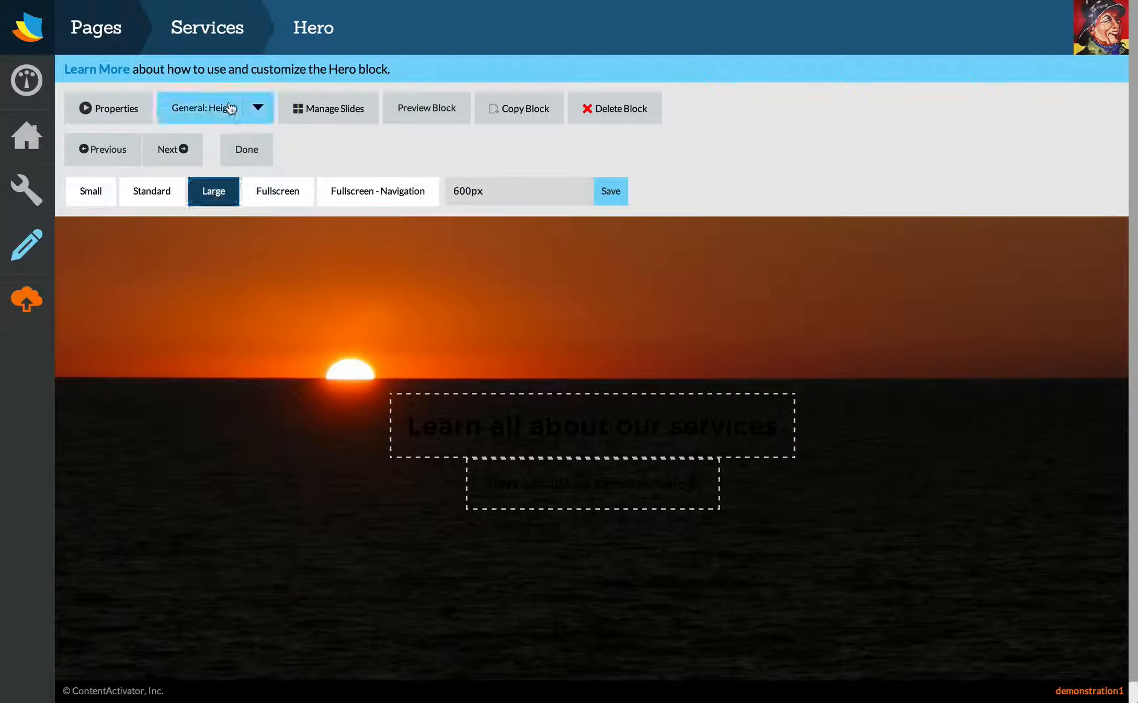
# Change the Hero block's title color to White
pyautogui.click(231, 108)
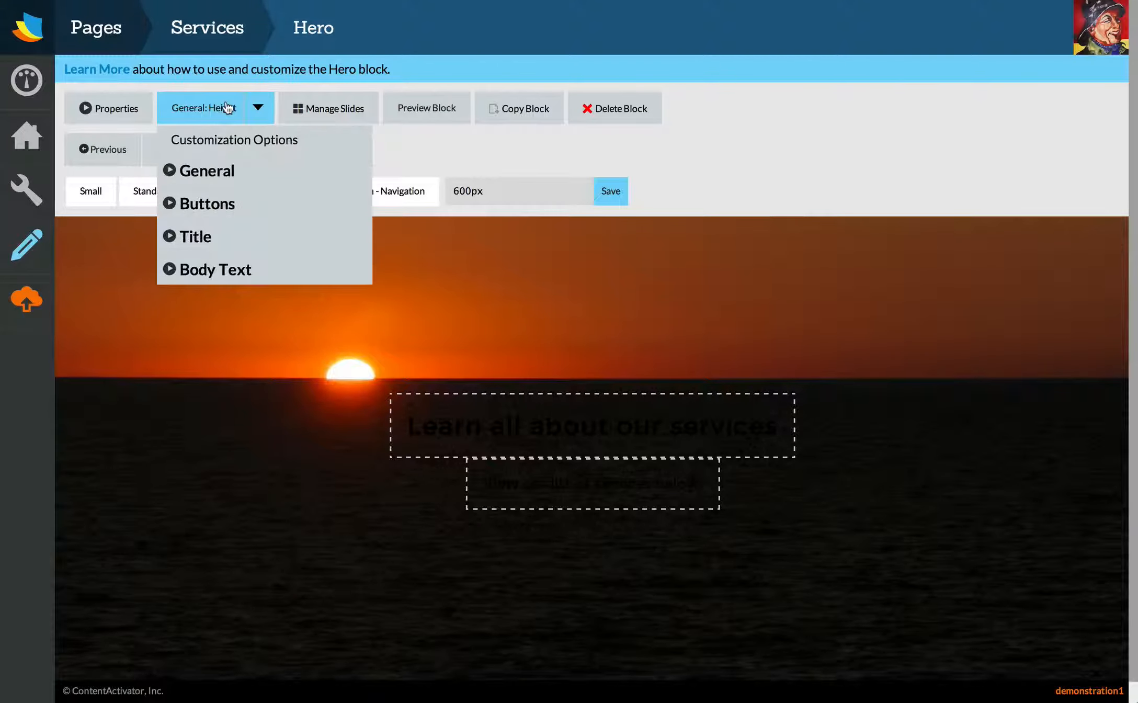
pyautogui.scroll(-5, 210, 440)
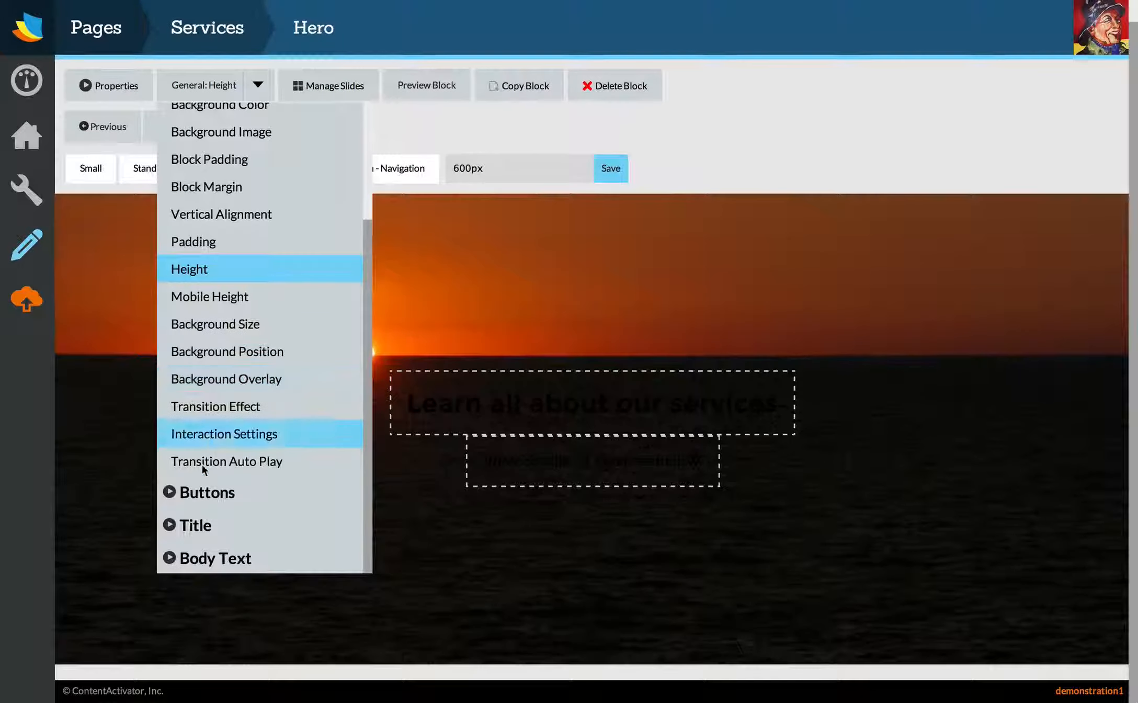
pyautogui.click(195, 526)
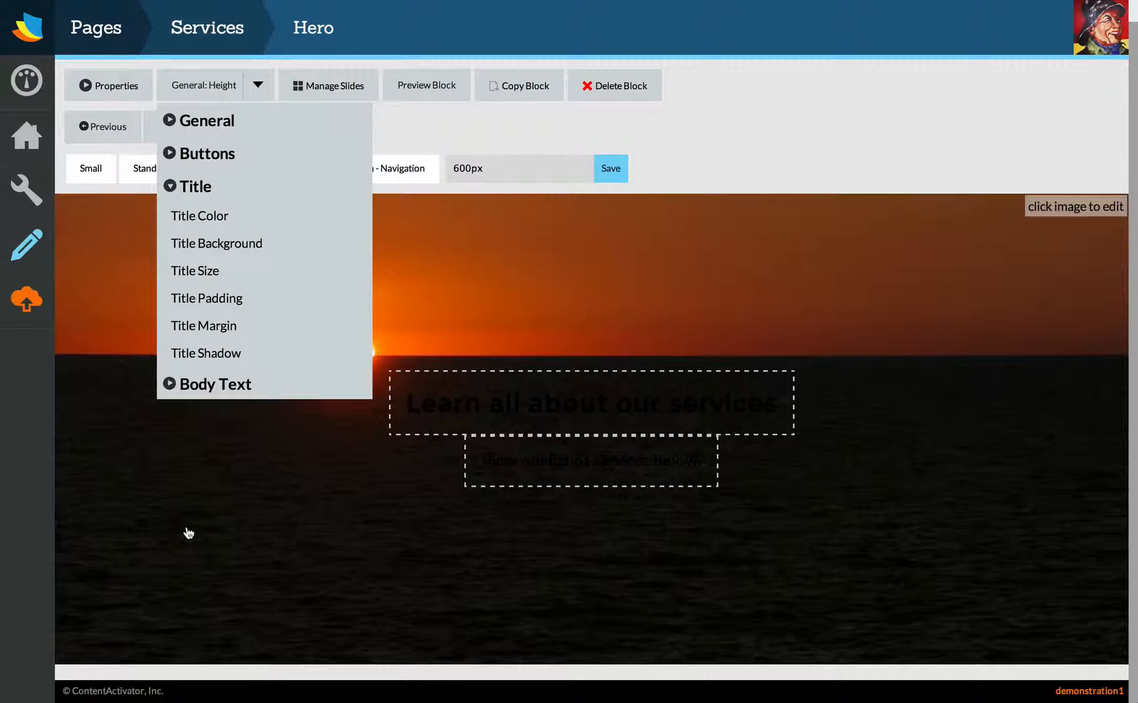
pyautogui.click(208, 216)
pyautogui.click(263, 206)
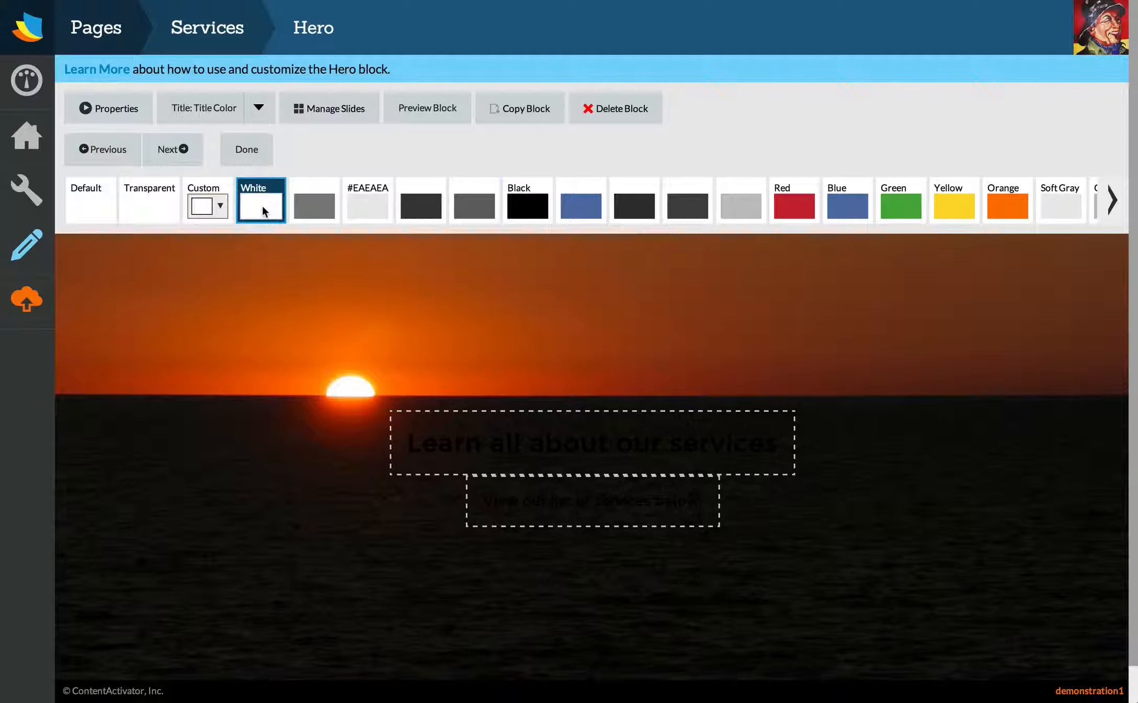
# Change the Hero block's body text color to #EAEAEA and close the color options
pyautogui.click(220, 109)
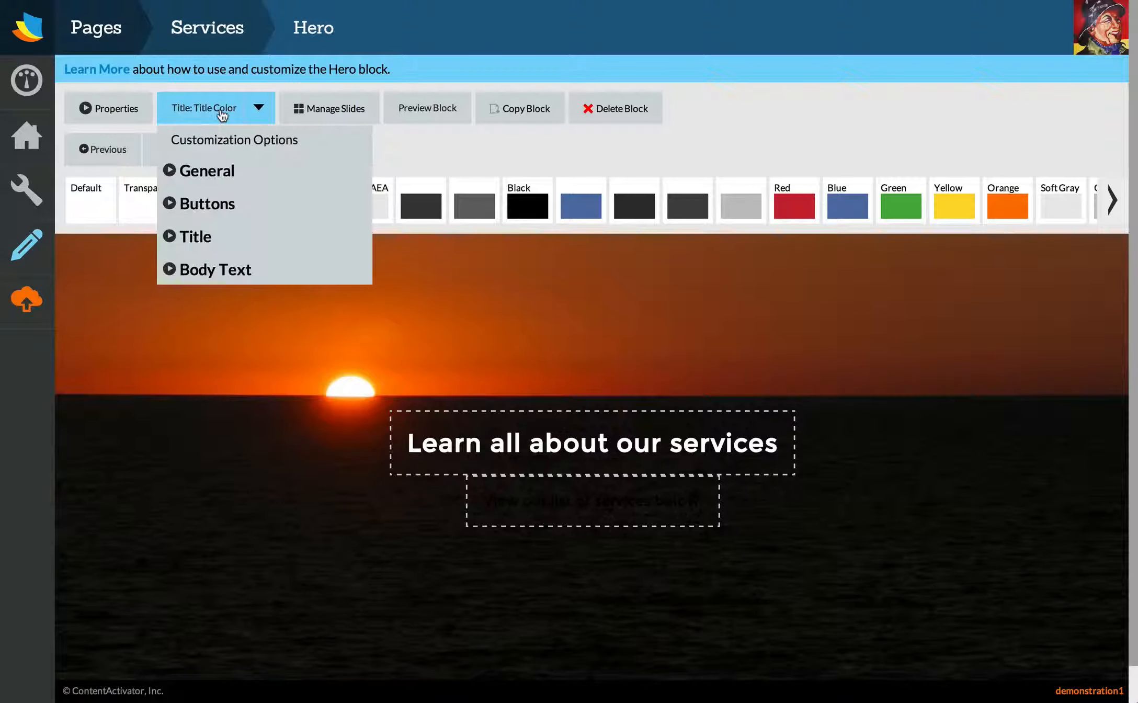
pyautogui.click(193, 405)
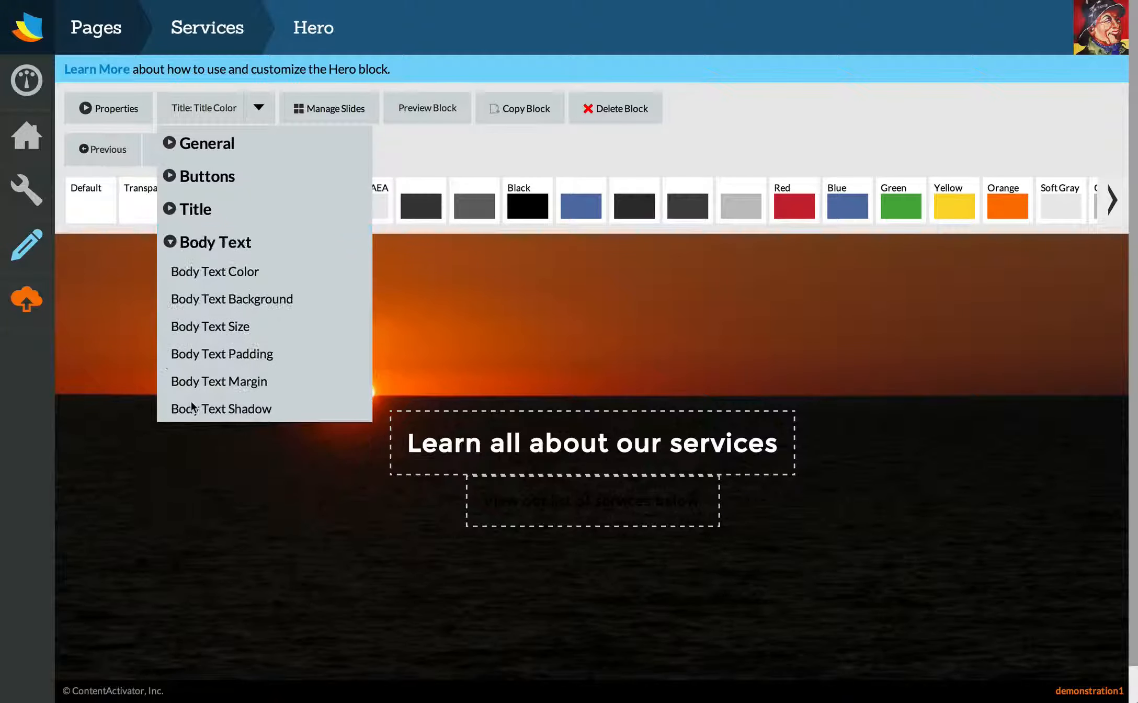
pyautogui.click(209, 268)
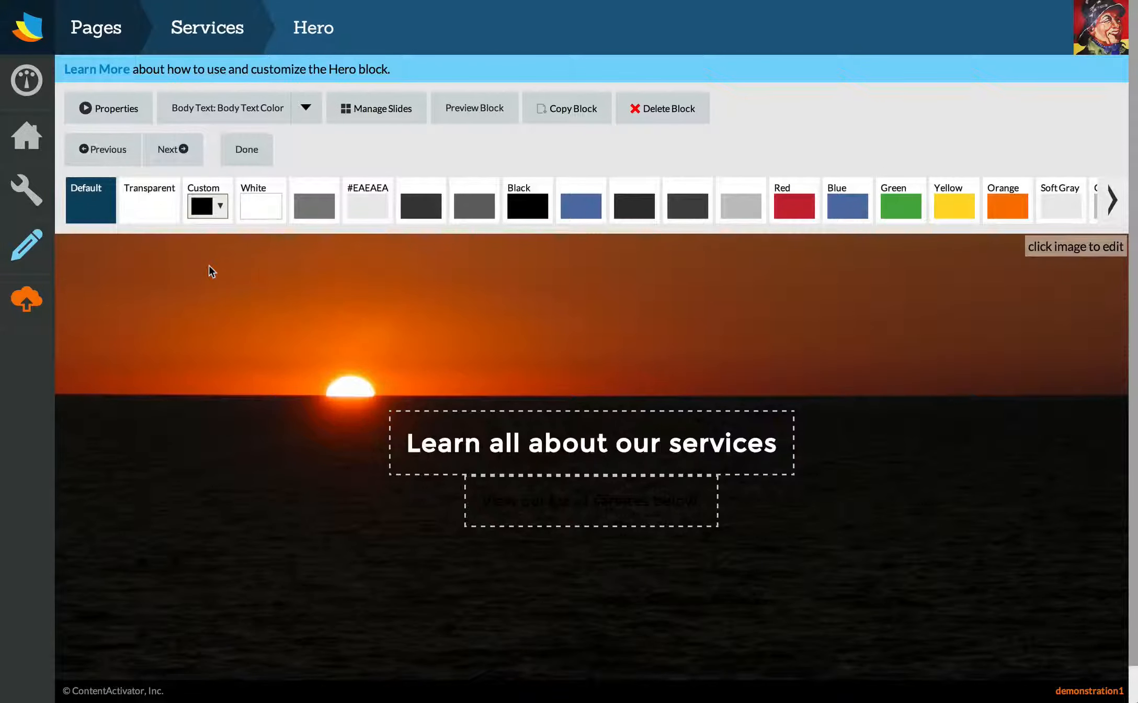
pyautogui.click(366, 206)
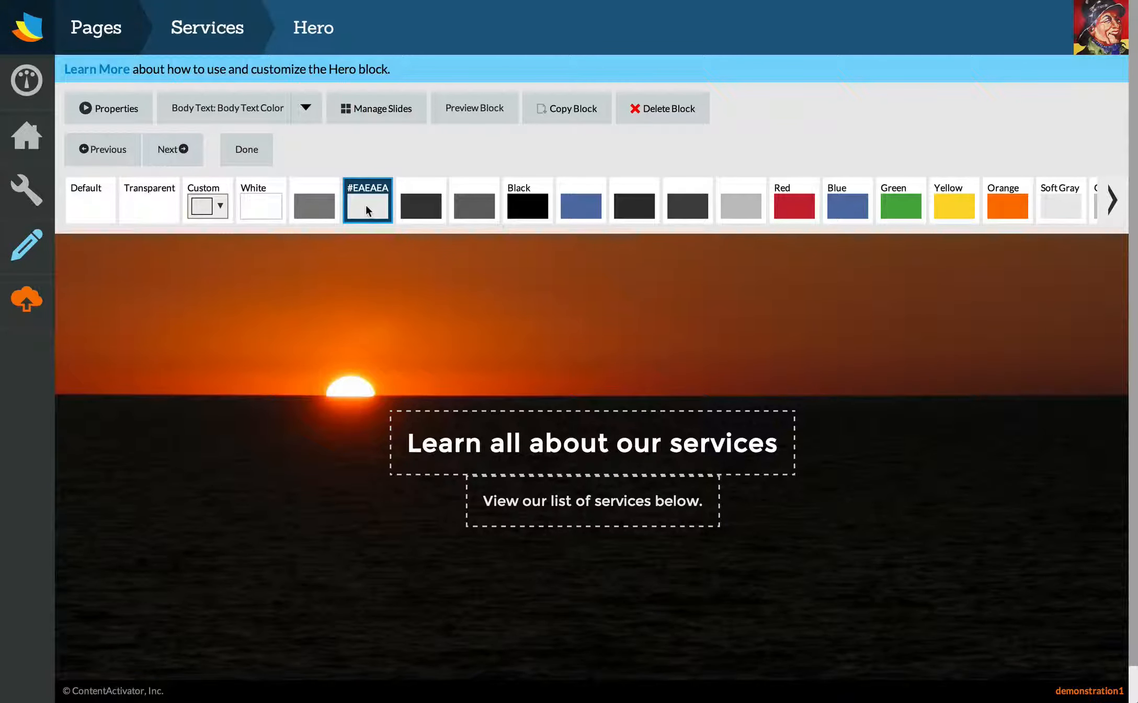
pyautogui.click(250, 151)
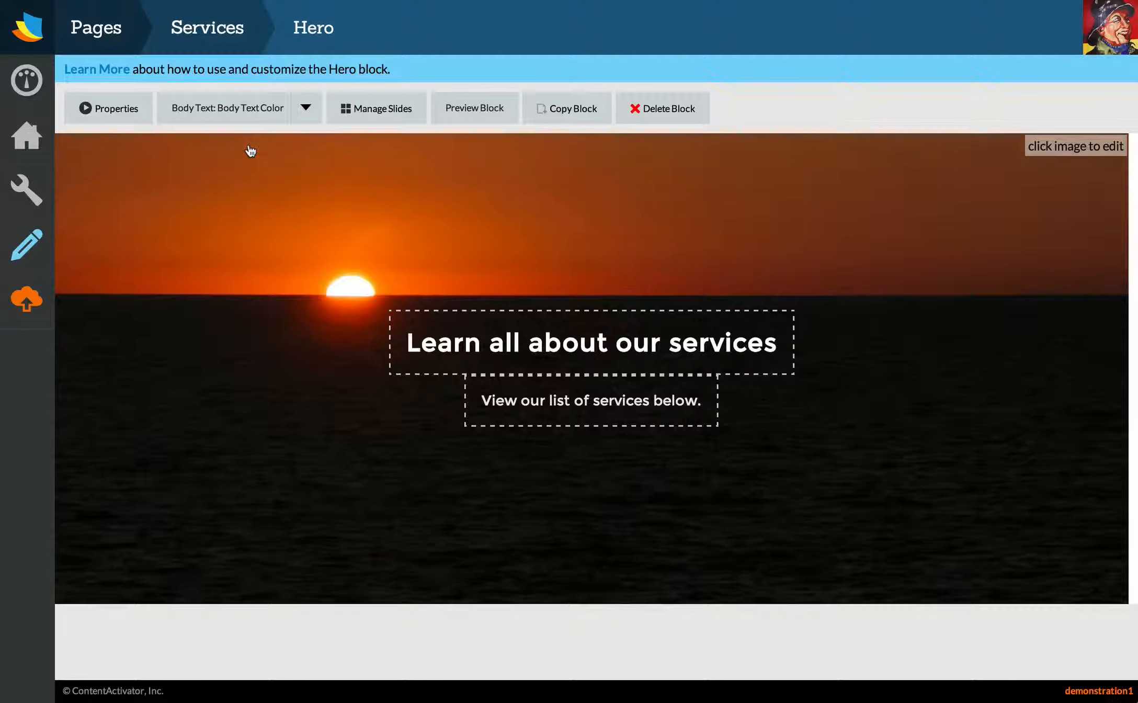
# Enable Button 1 on the Hero block and set its background color to Orange
pyautogui.click(234, 112)
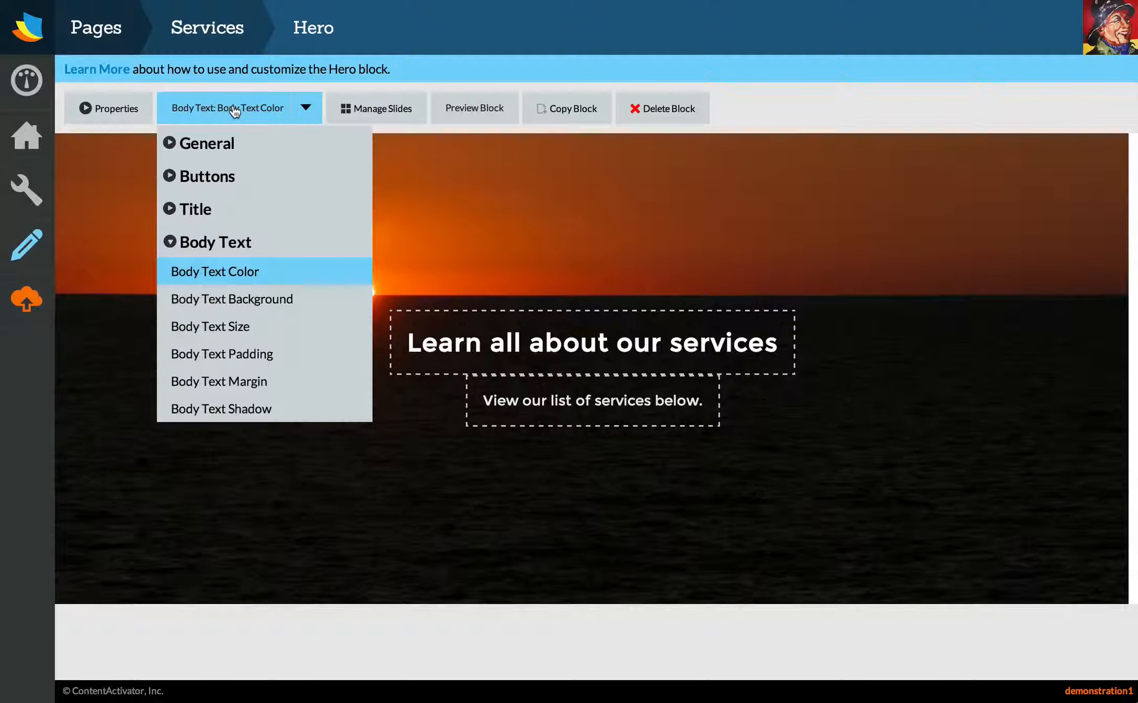
pyautogui.click(206, 177)
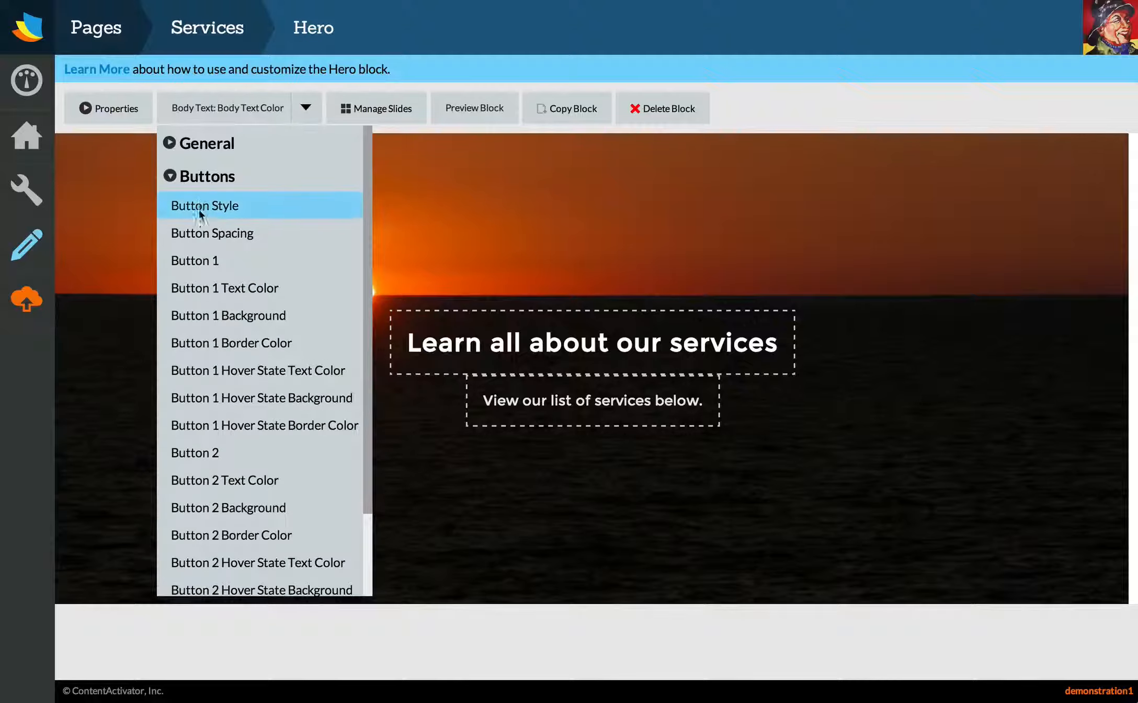
pyautogui.click(205, 259)
pyautogui.click(161, 200)
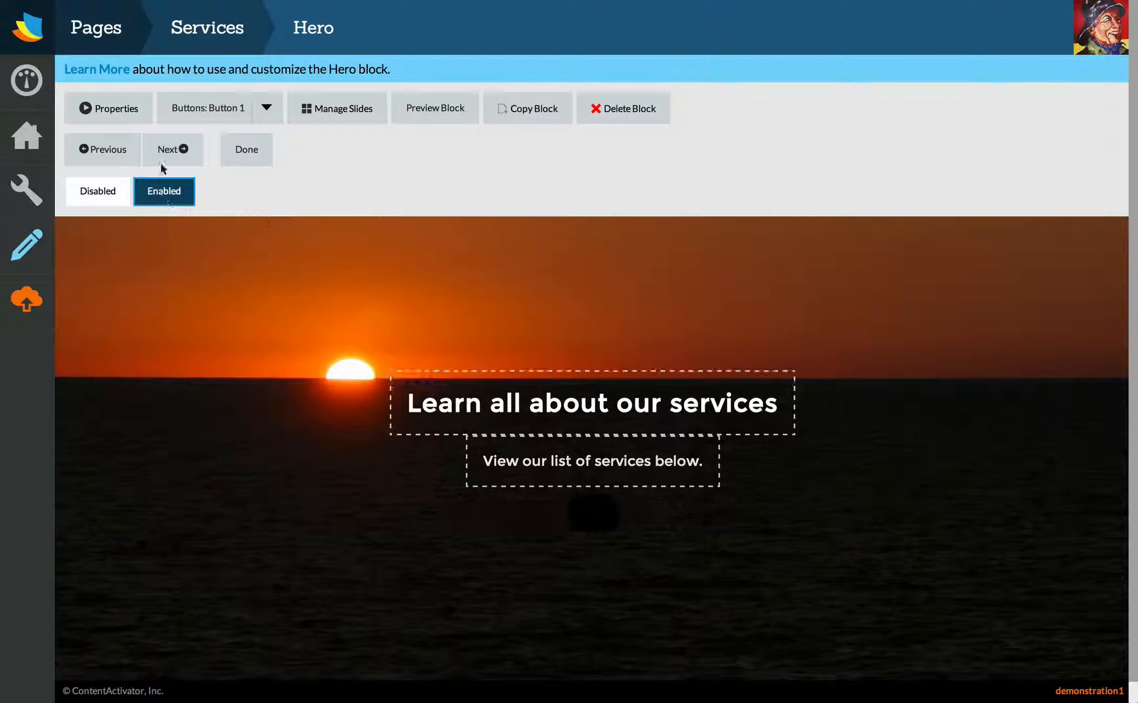
pyautogui.click(190, 107)
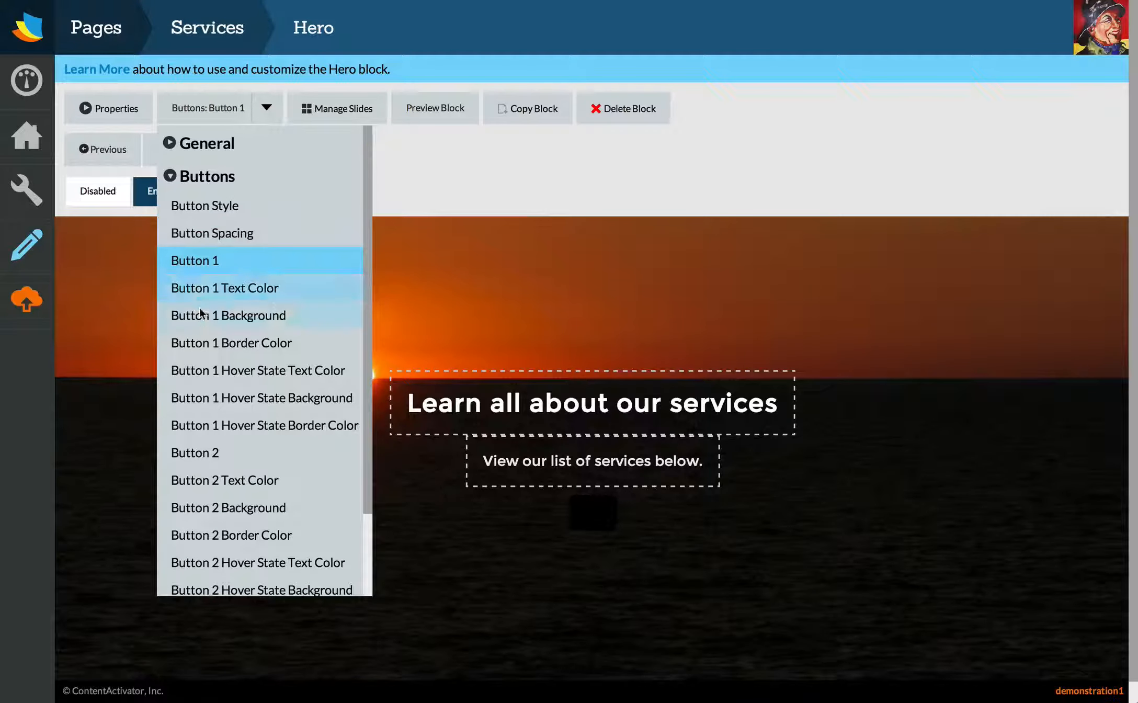
pyautogui.click(199, 315)
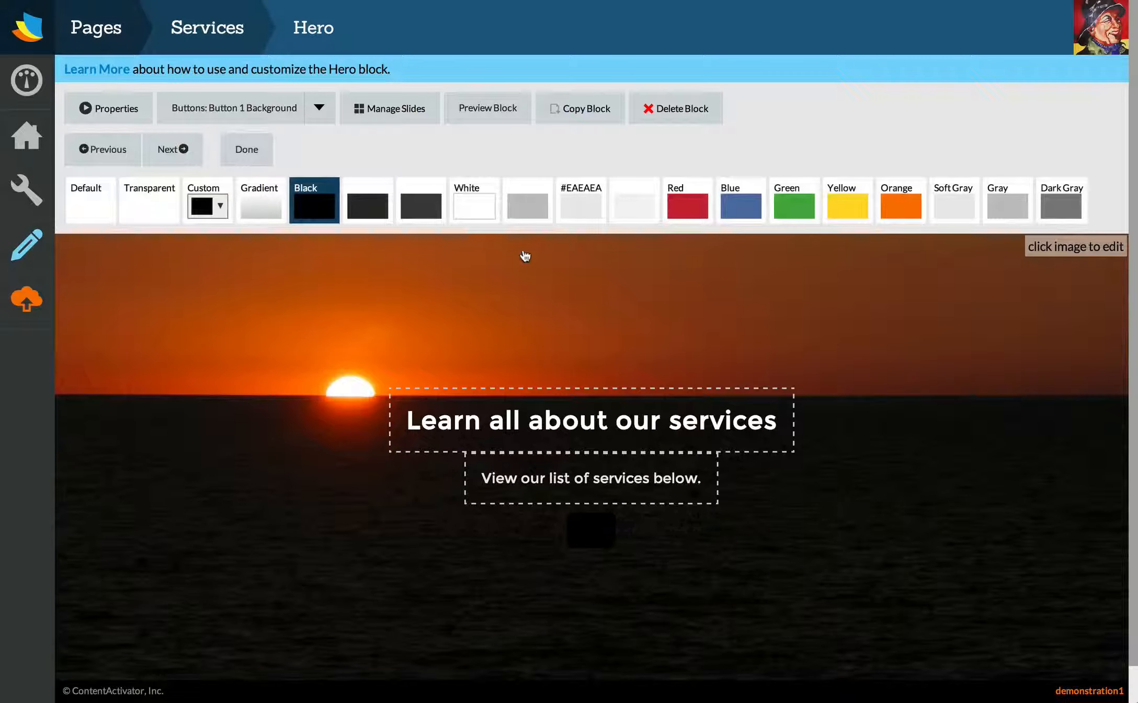
pyautogui.click(898, 206)
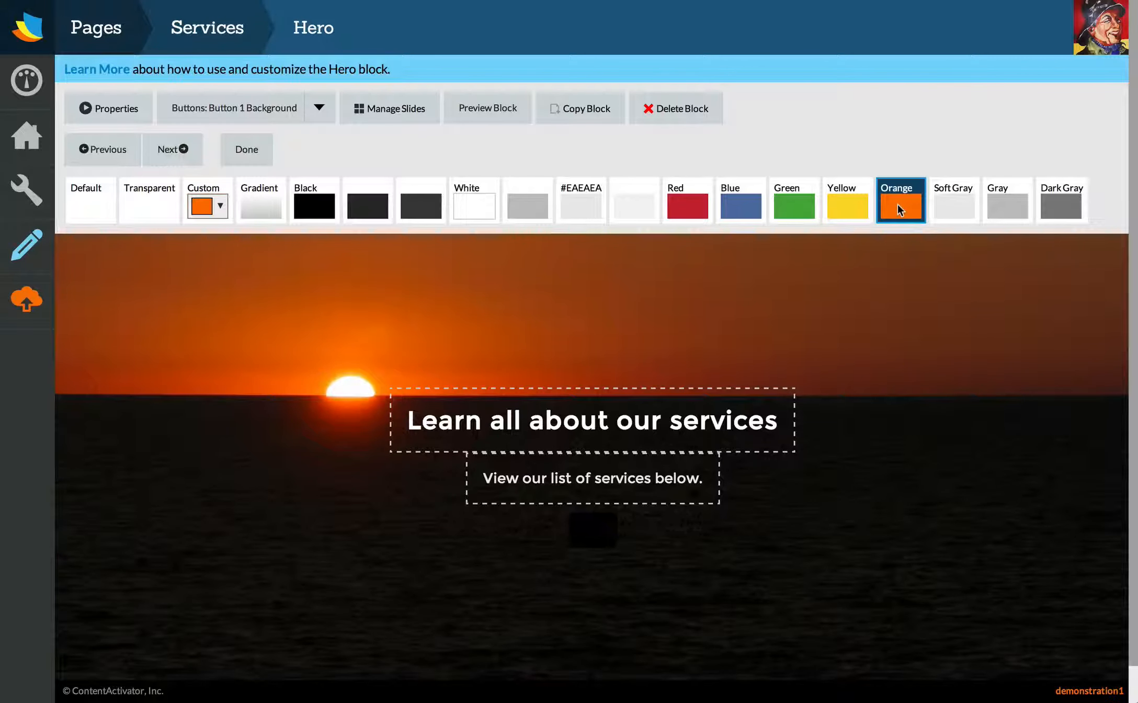
# Link the Hero button to the Services page's Media Grid block with the link text "Learn More About Our Services" and save it
pyautogui.click(596, 531)
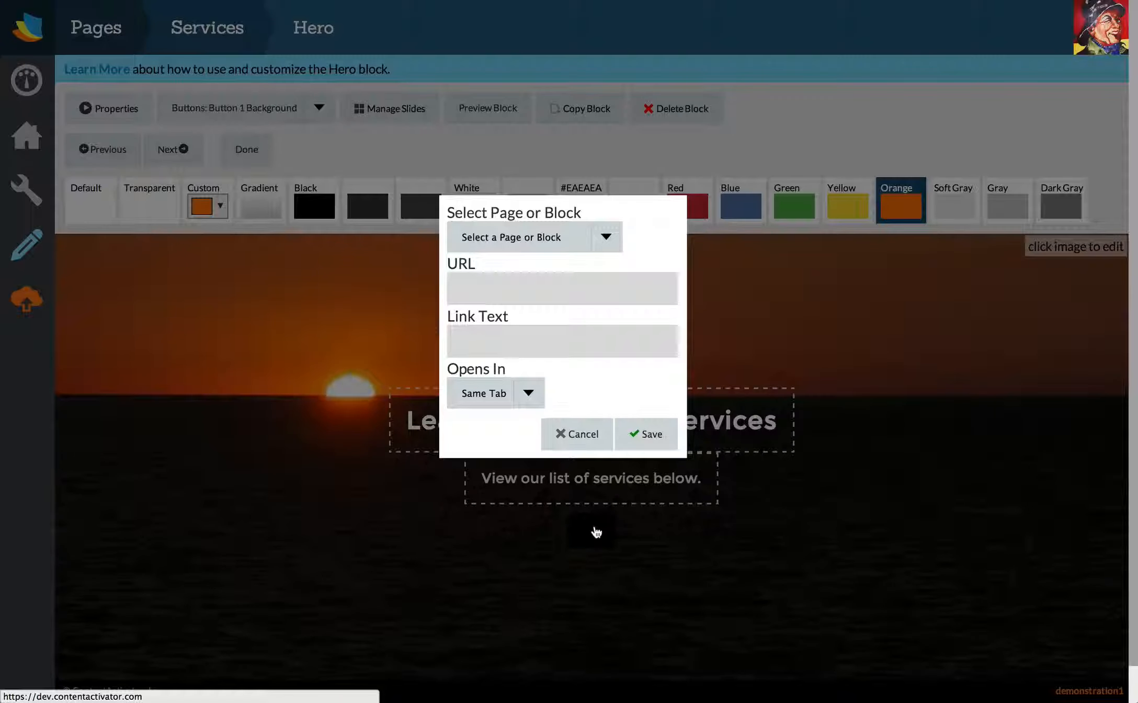
pyautogui.click(607, 238)
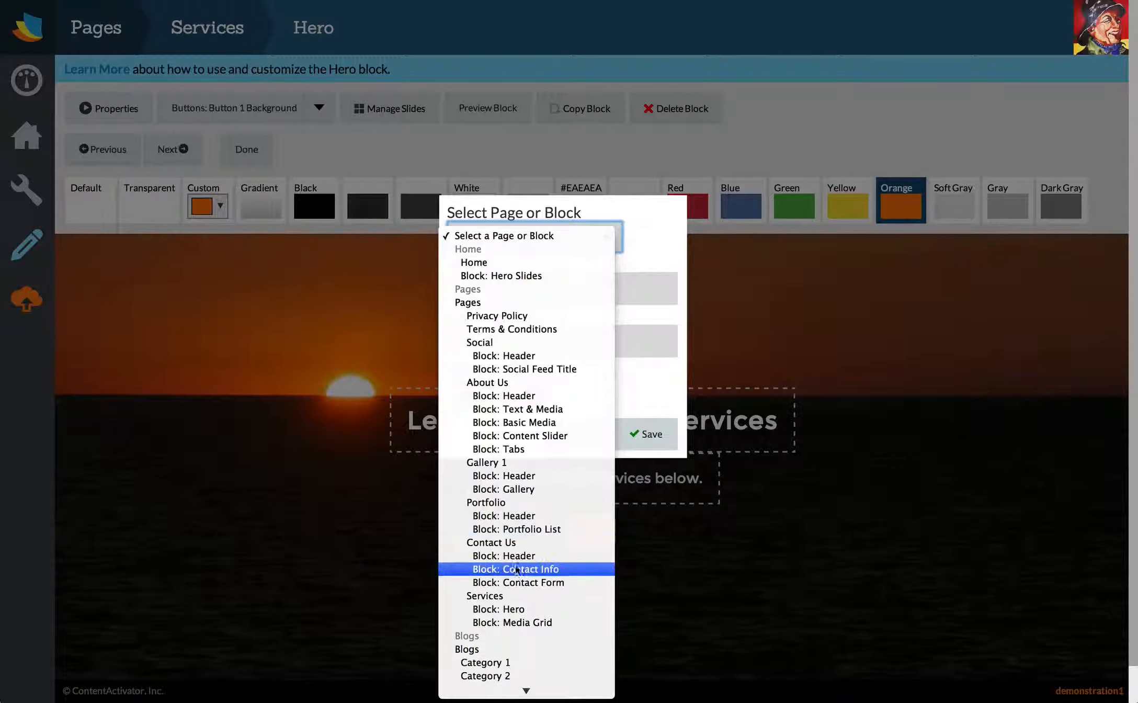
pyautogui.click(506, 623)
pyautogui.moveTo(521, 339); pyautogui.dragTo(434, 340)
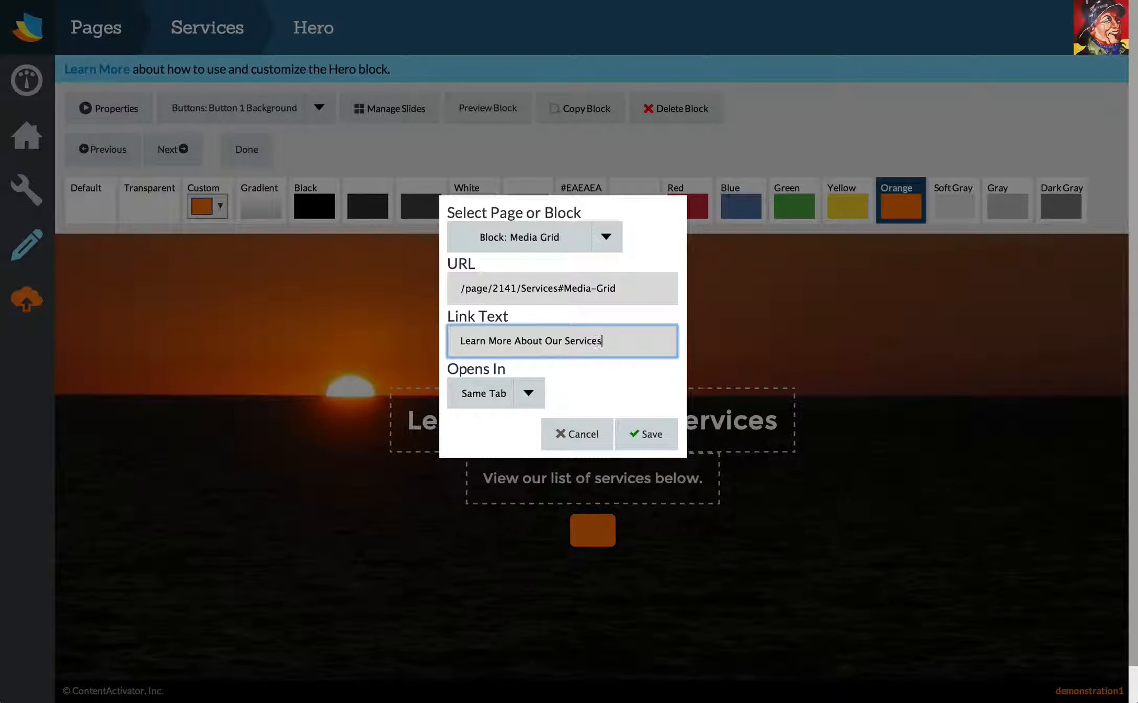
pyautogui.click(639, 434)
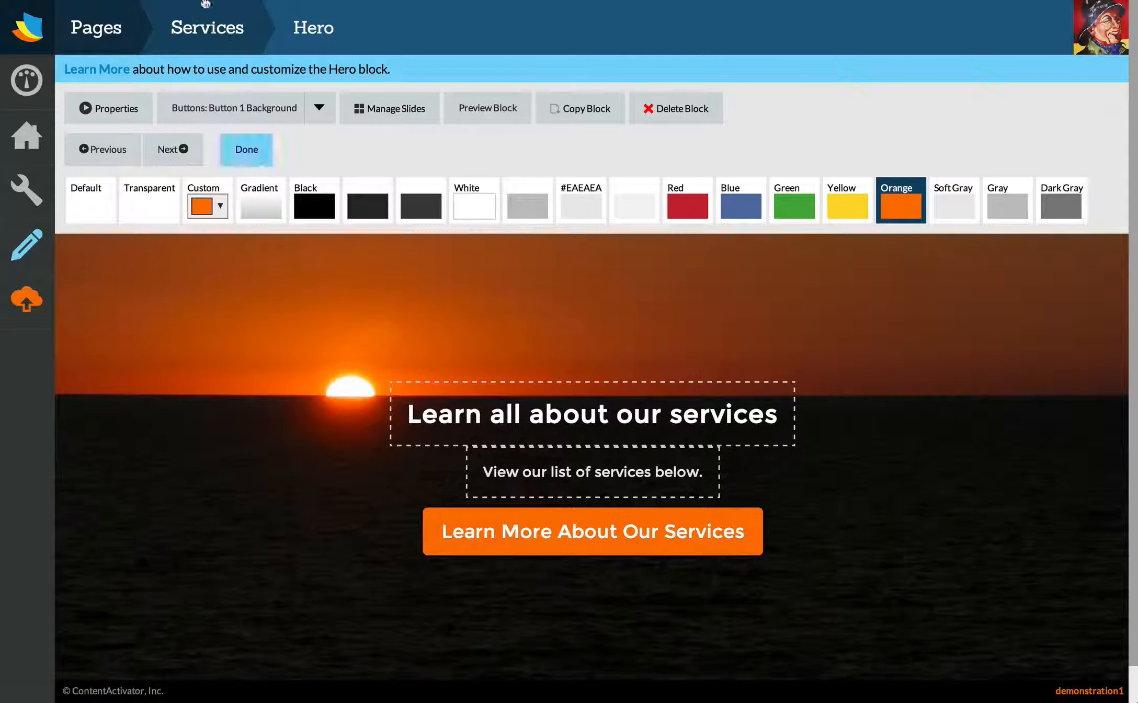
# Open the Services page's Media Grid block, replace its block title with "Services List" and save it
pyautogui.click(192, 26)
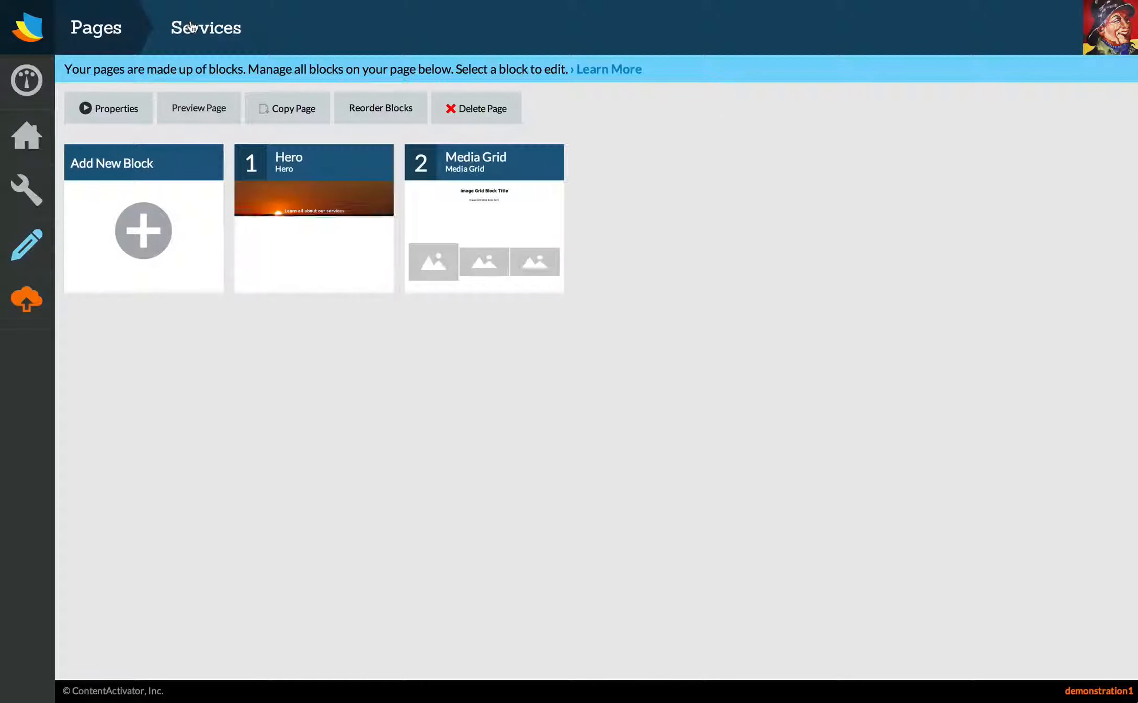
pyautogui.click(492, 222)
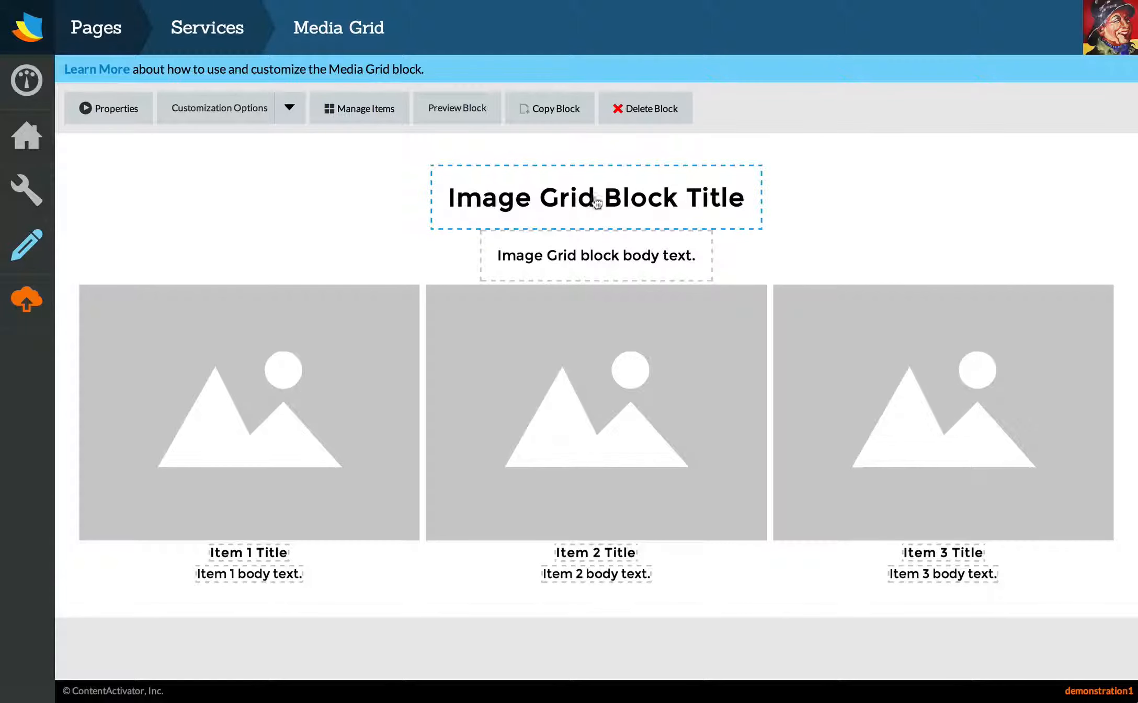
pyautogui.click(597, 203)
pyautogui.hotkey('ctrl', 'a')
pyautogui.write('Services List')
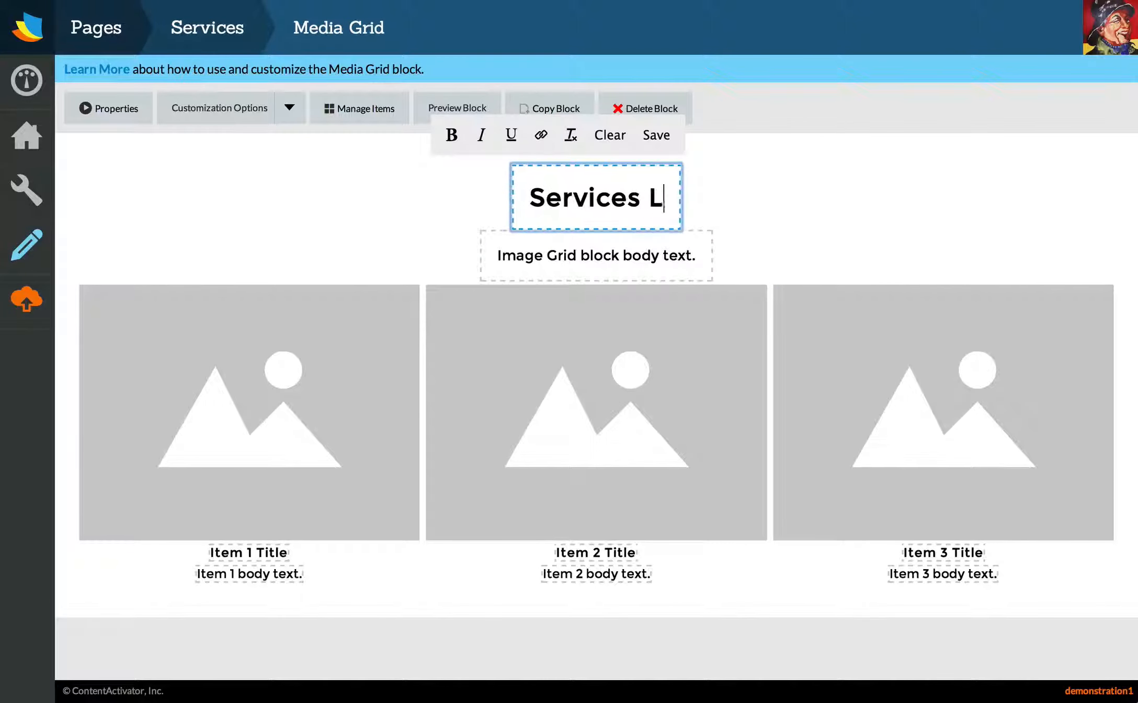
pyautogui.click(657, 133)
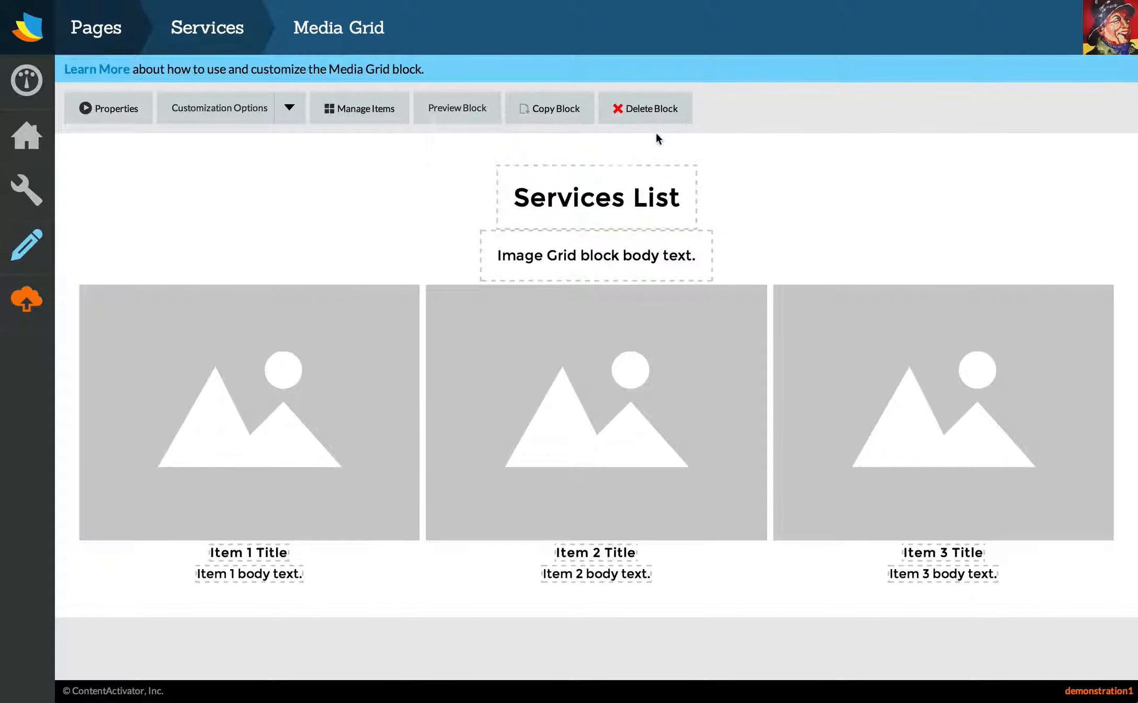
# Clear the Media Grid block's body text beneath the title and save the empty field
pyautogui.click(563, 256)
pyautogui.hotkey('ctrl', 'a')
pyautogui.click(767, 201)
pyautogui.click(814, 200)
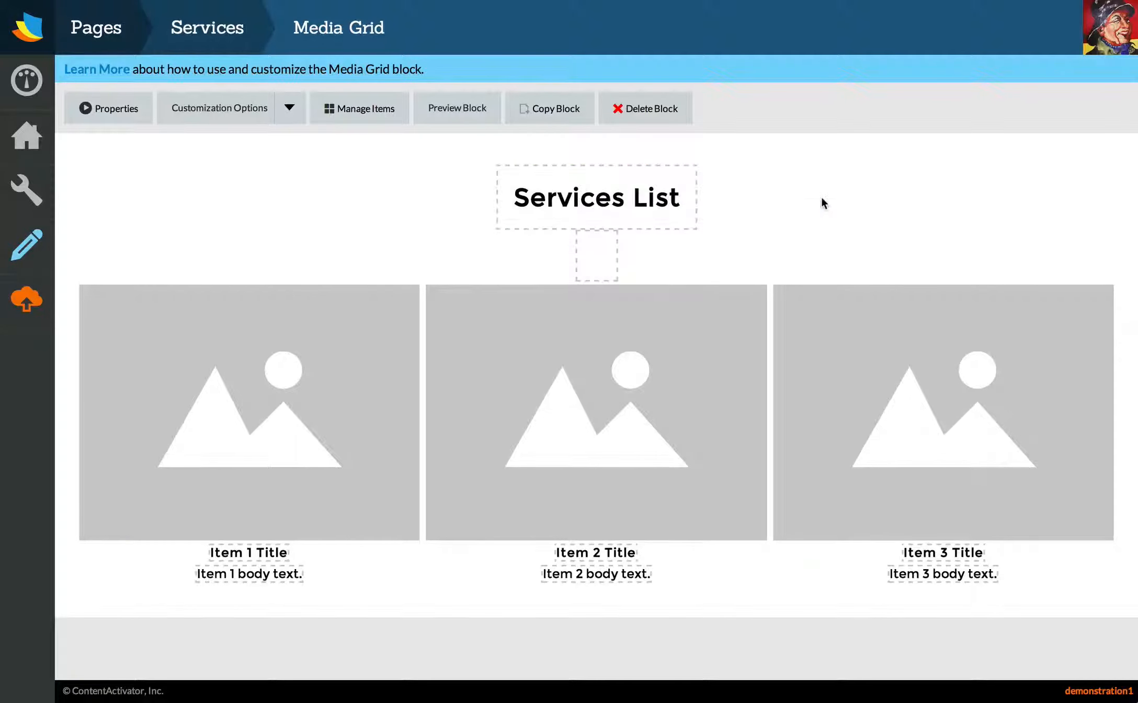
# Rename the three Media Grid item titles to "Service 1", "Service 2" and "Service 3", saving each one
pyautogui.click(246, 552)
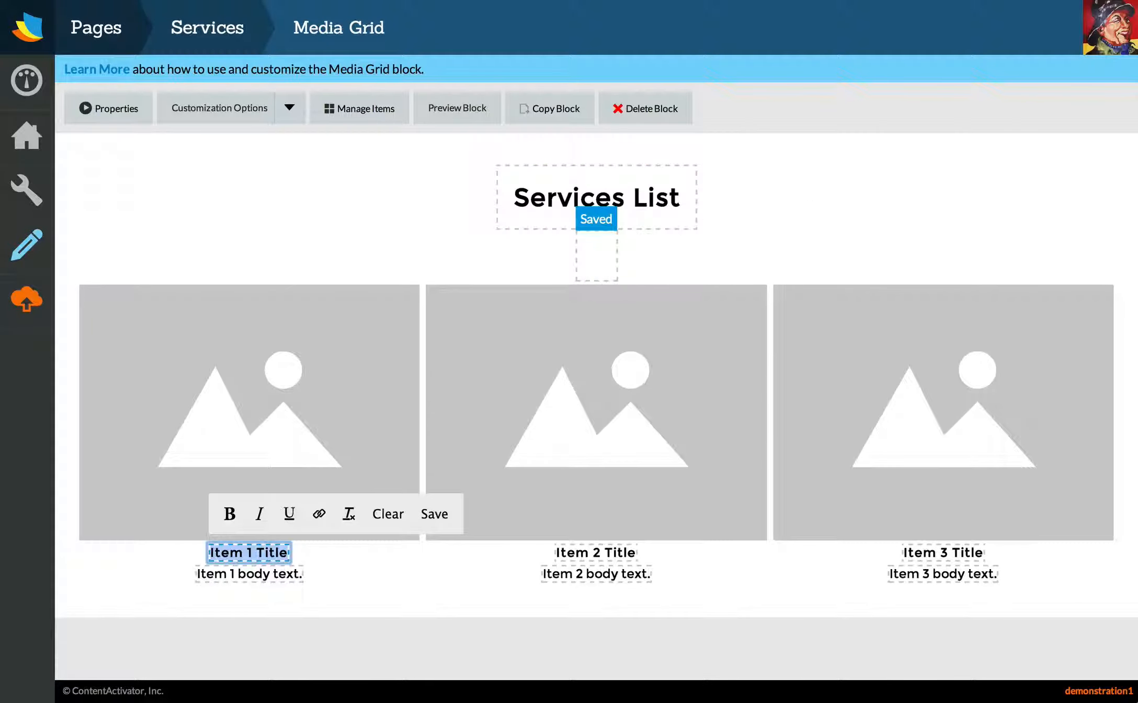
pyautogui.write('Service 1')
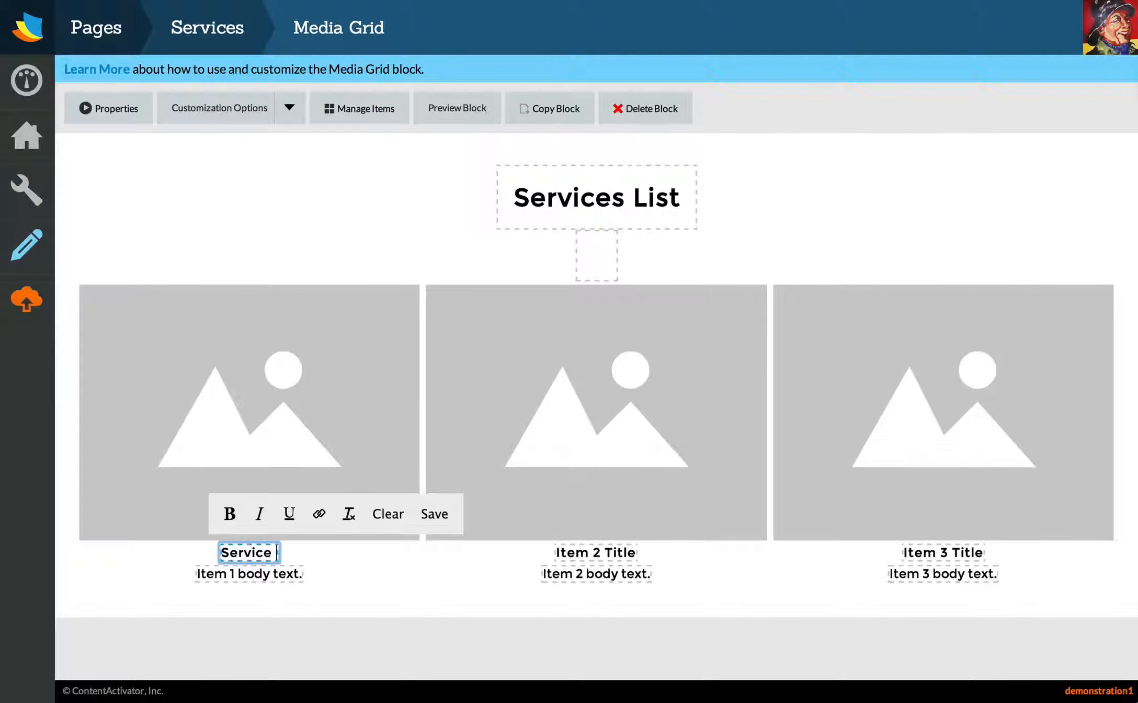
pyautogui.click(424, 520)
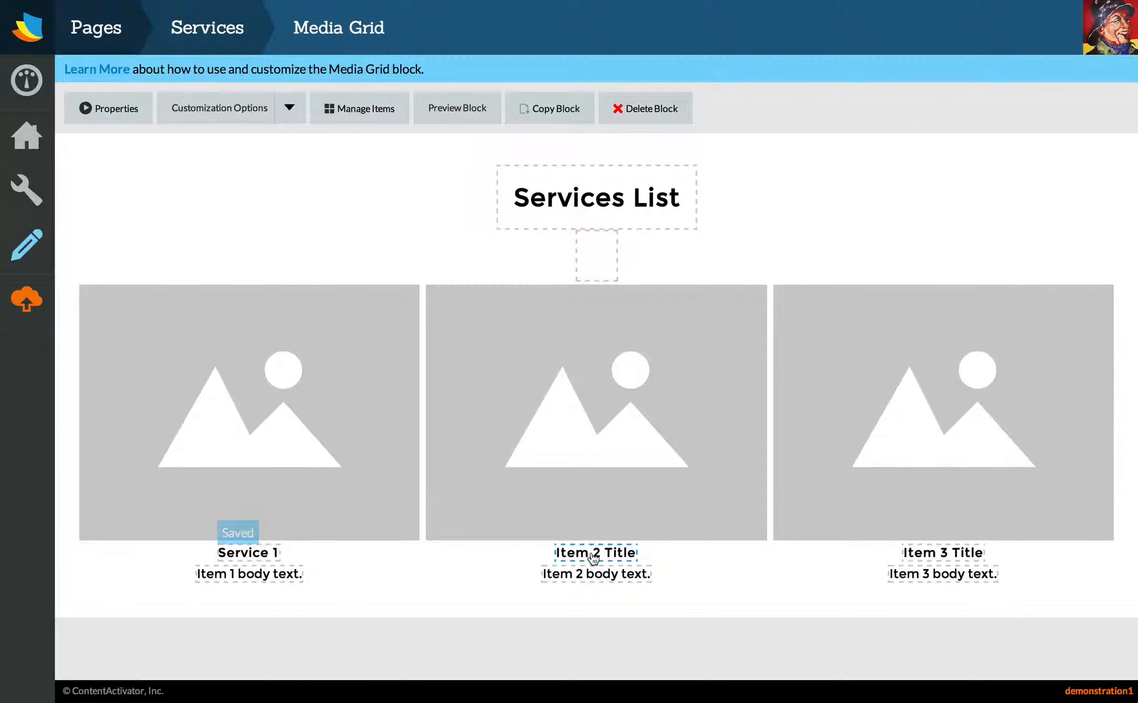
pyautogui.click(591, 552)
pyautogui.write('Service 2')
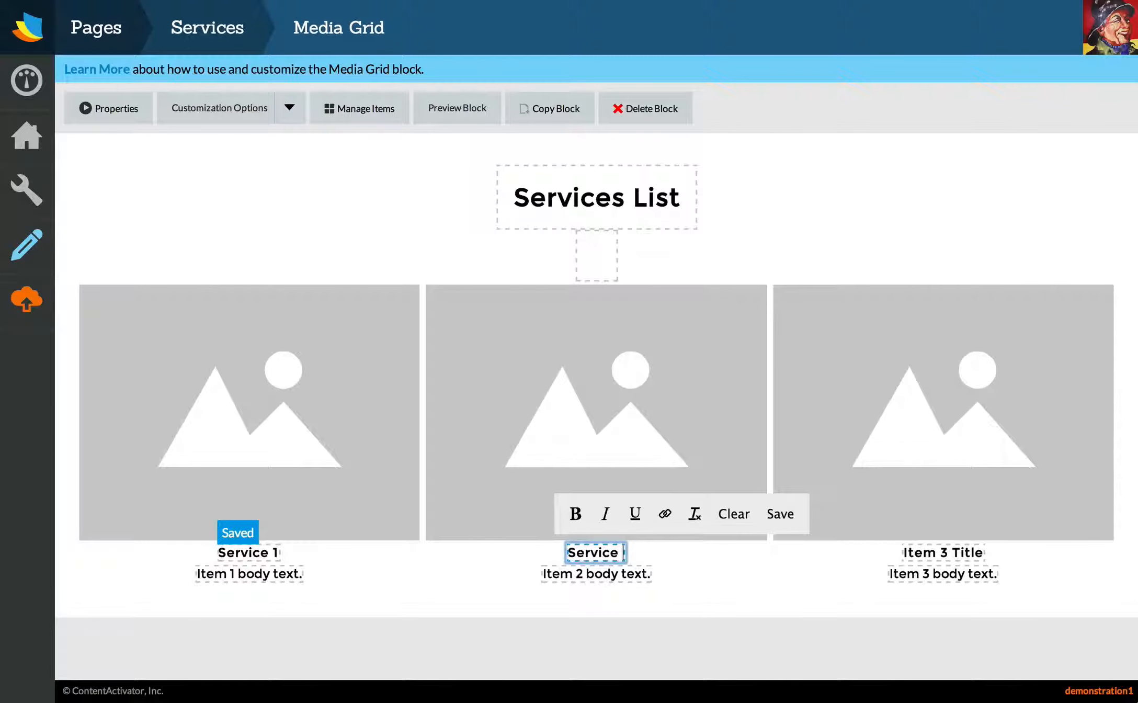
pyautogui.click(772, 517)
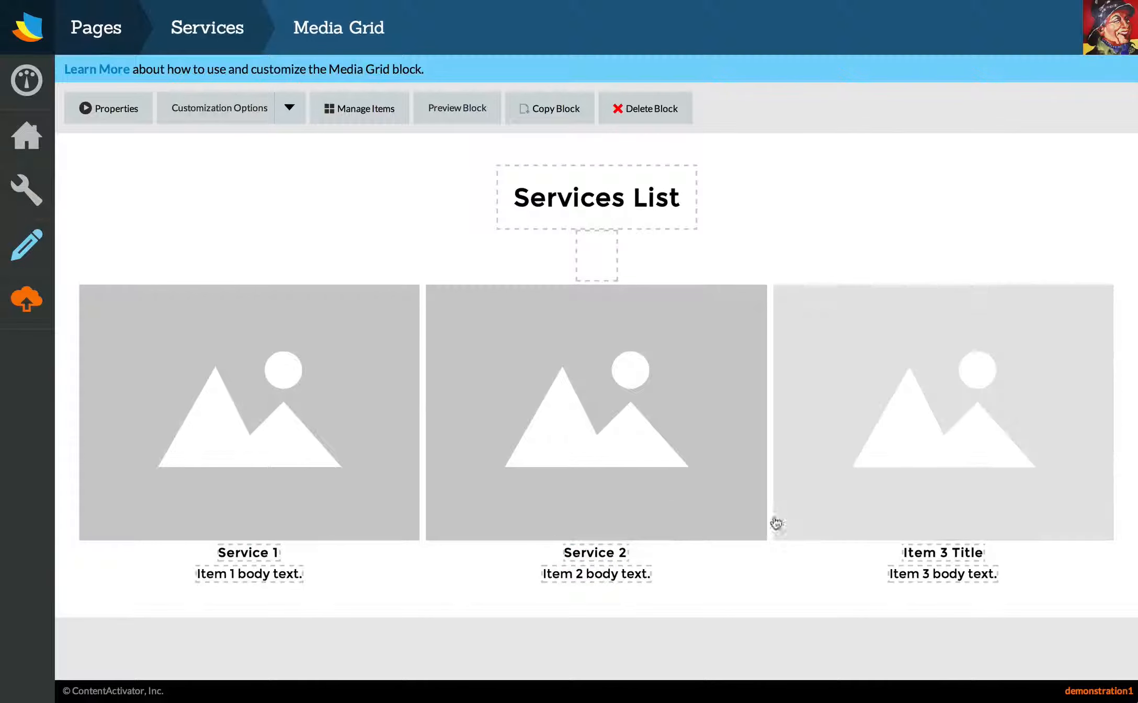
pyautogui.click(945, 549)
pyautogui.write('Service 3')
pyautogui.click(1106, 515)
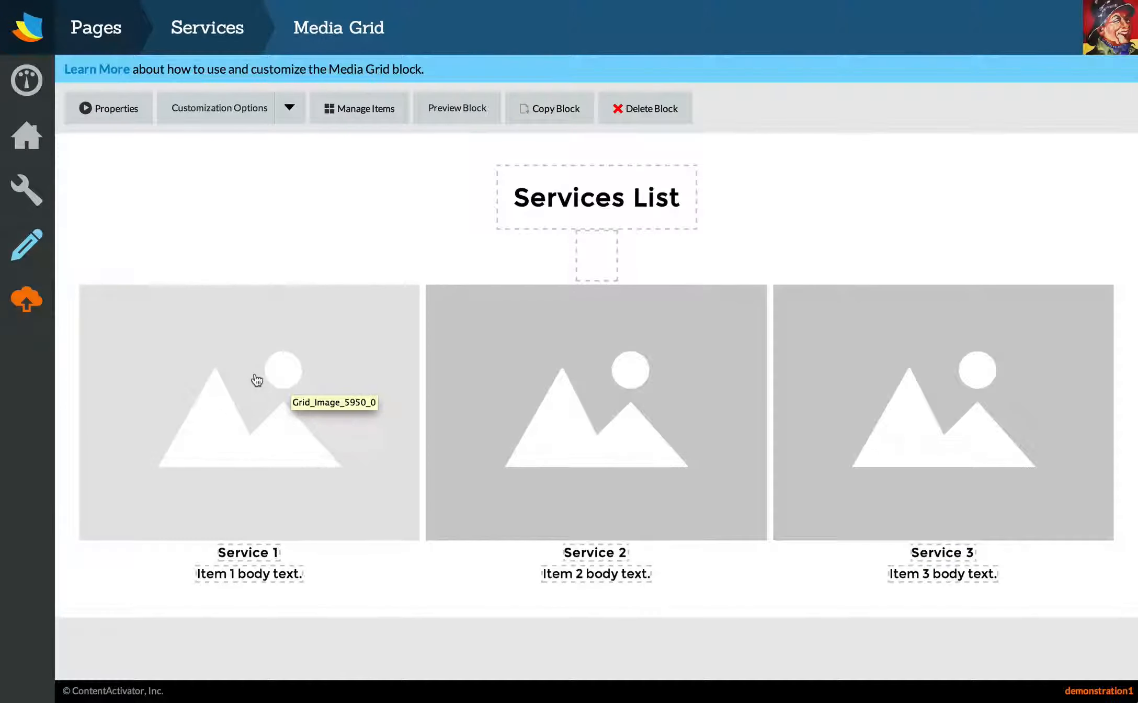
# Replace the Service 1 placeholder image with the stock photo of black-and-white piano keys
pyautogui.click(256, 382)
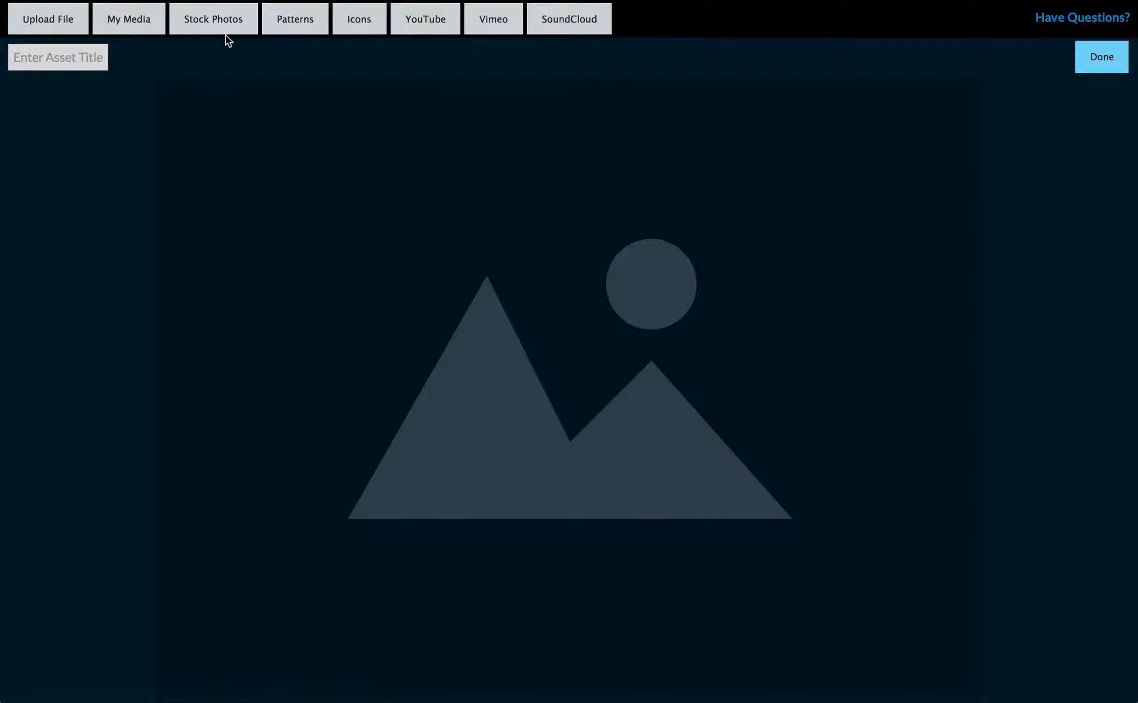
pyautogui.click(212, 29)
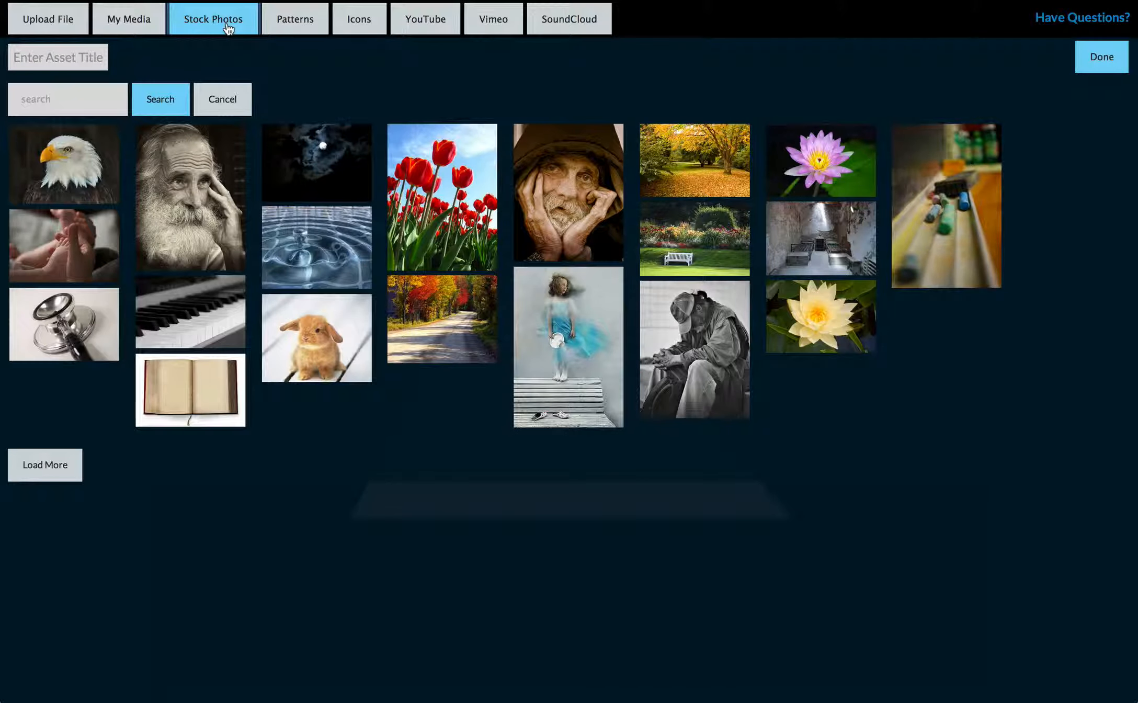
pyautogui.click(183, 310)
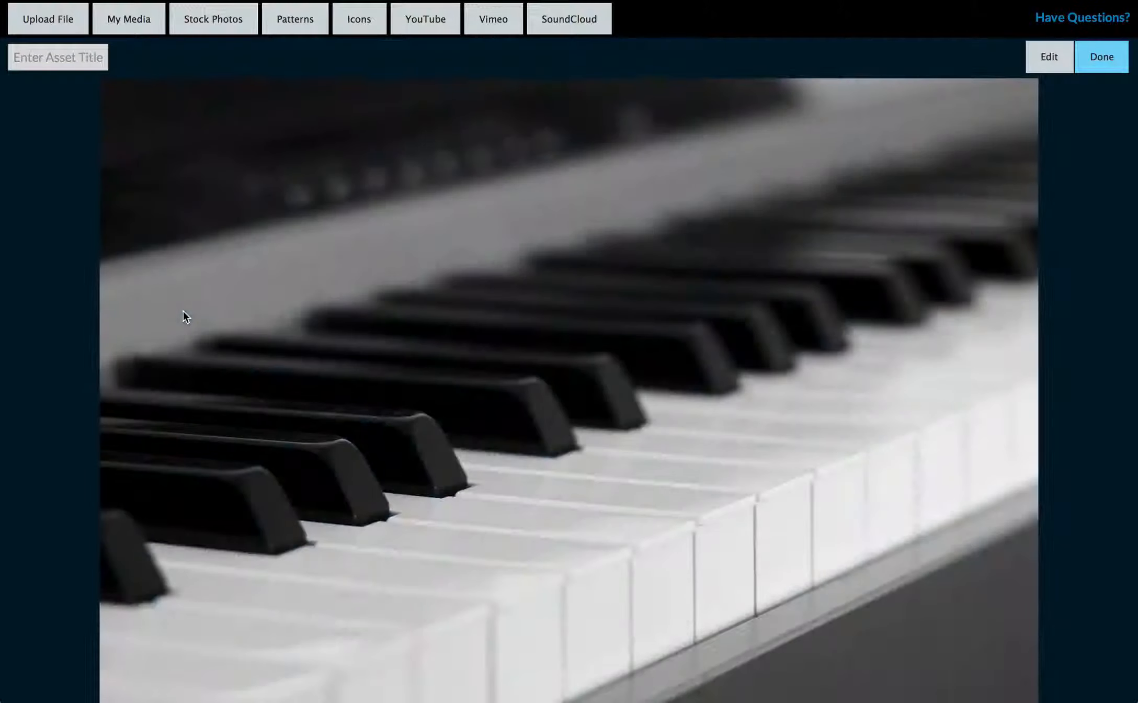
pyautogui.click(1100, 61)
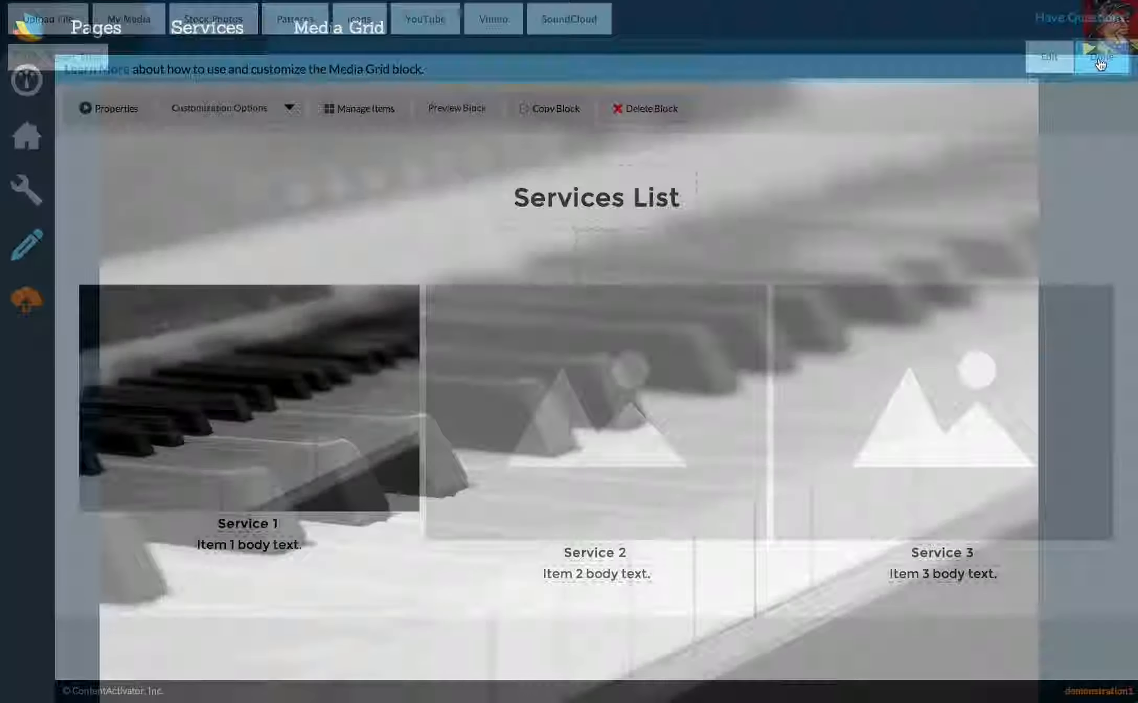
# Replace the Service 2 placeholder image with the stock photo of a stethoscope
pyautogui.click(564, 430)
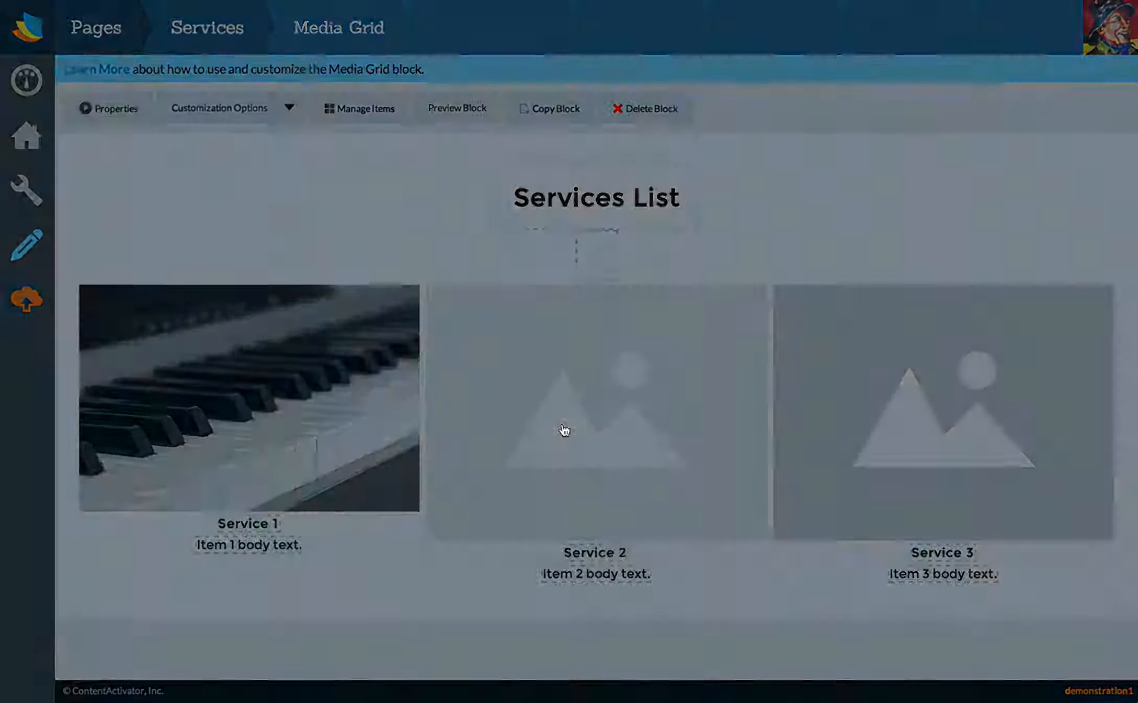
pyautogui.click(193, 24)
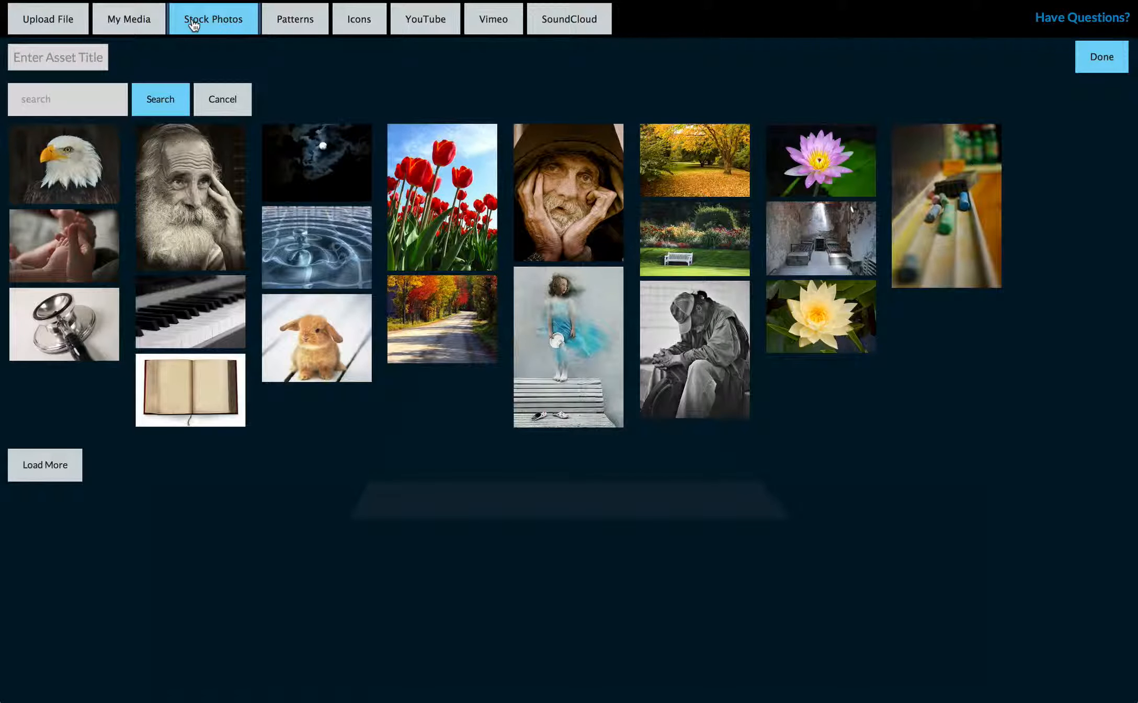
pyautogui.click(75, 330)
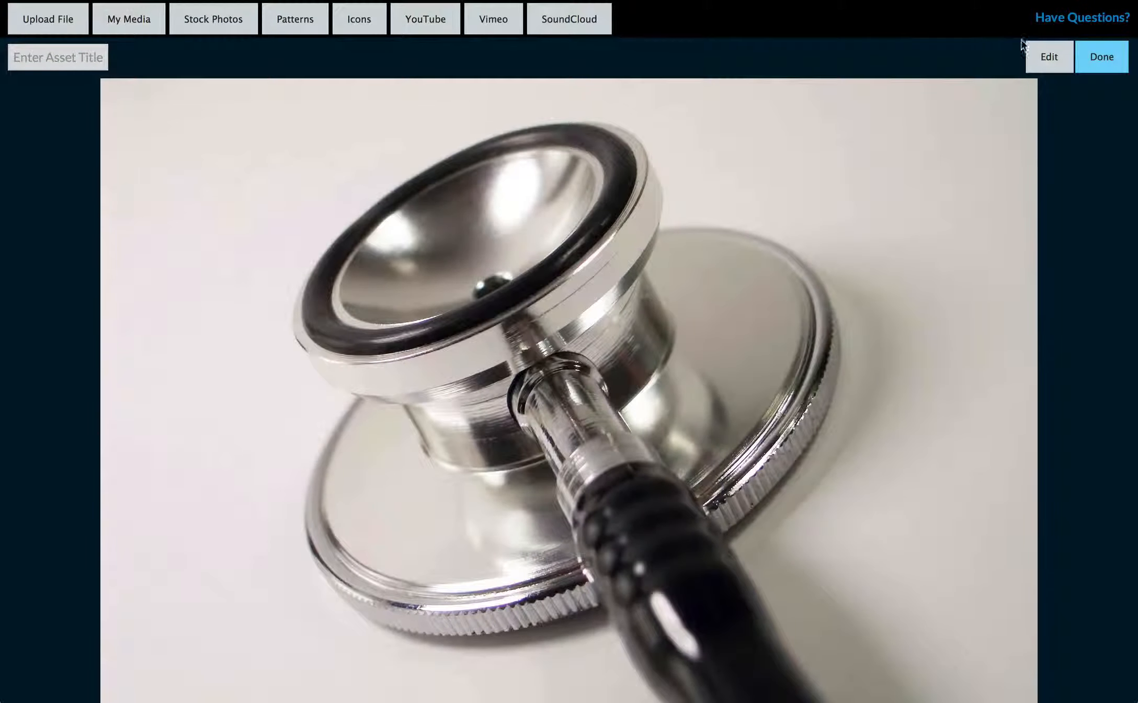
pyautogui.click(1100, 57)
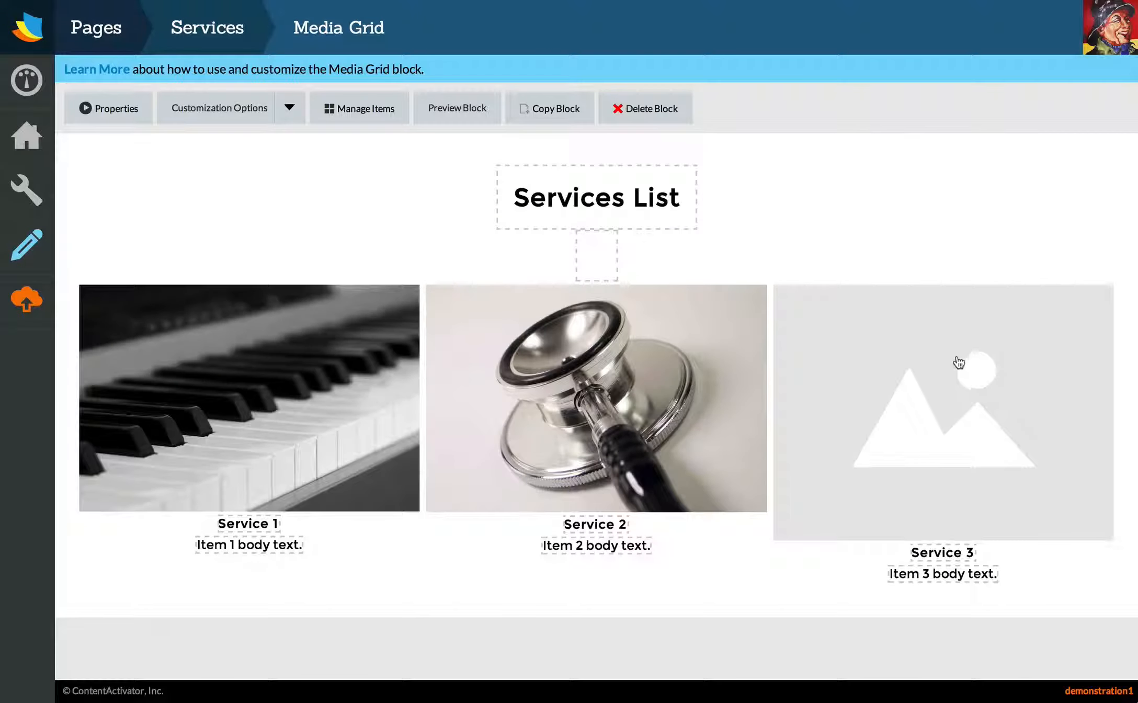
# Replace the Service 3 placeholder image with the stock photo of churning blue water
pyautogui.click(956, 365)
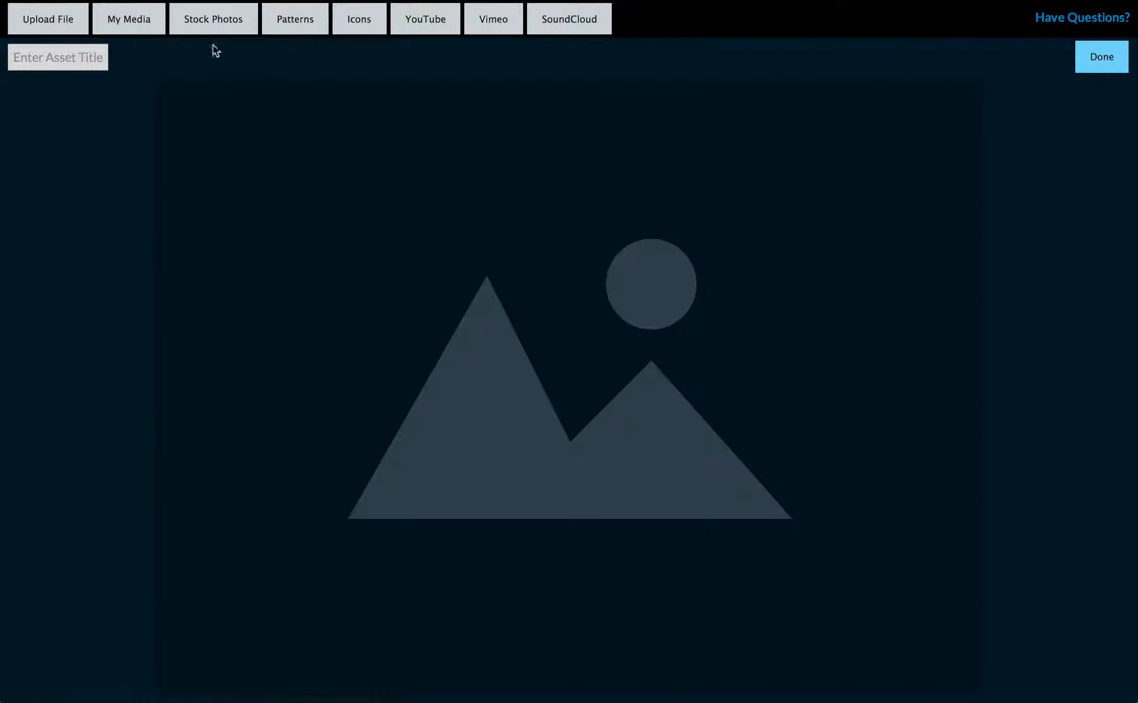
pyautogui.click(220, 20)
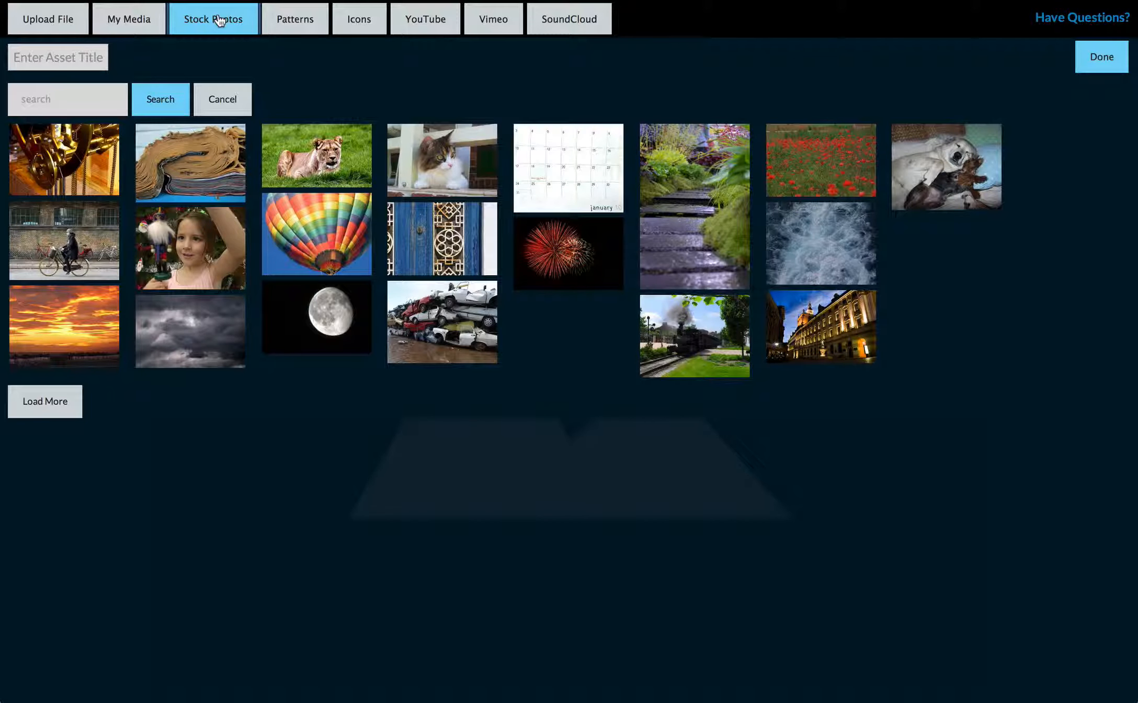
pyautogui.click(824, 240)
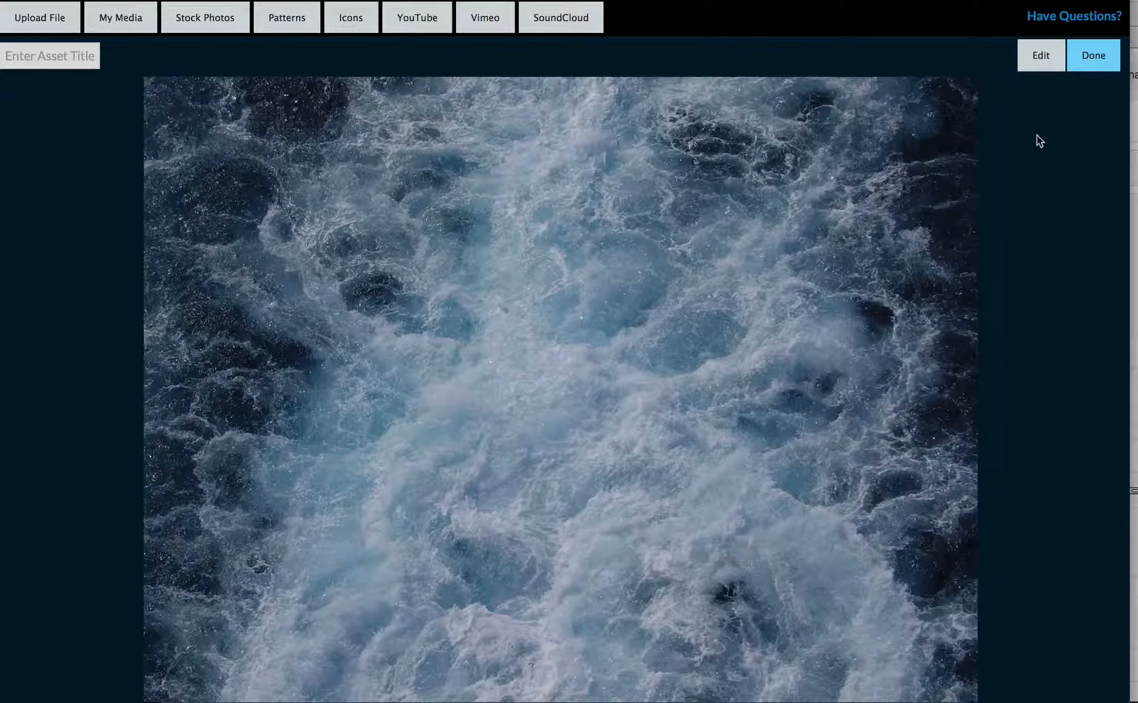
pyautogui.click(1088, 56)
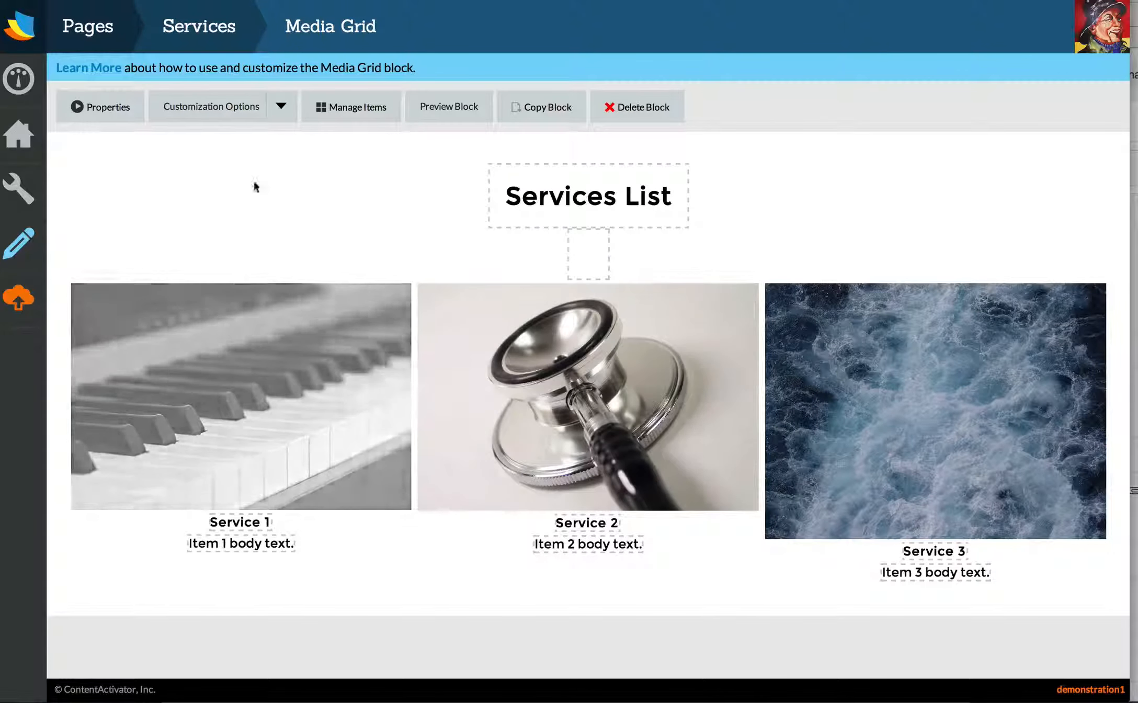
# Set the Media Grid block's media aspect ratio to 3:2
pyautogui.click(234, 108)
pyautogui.click(209, 167)
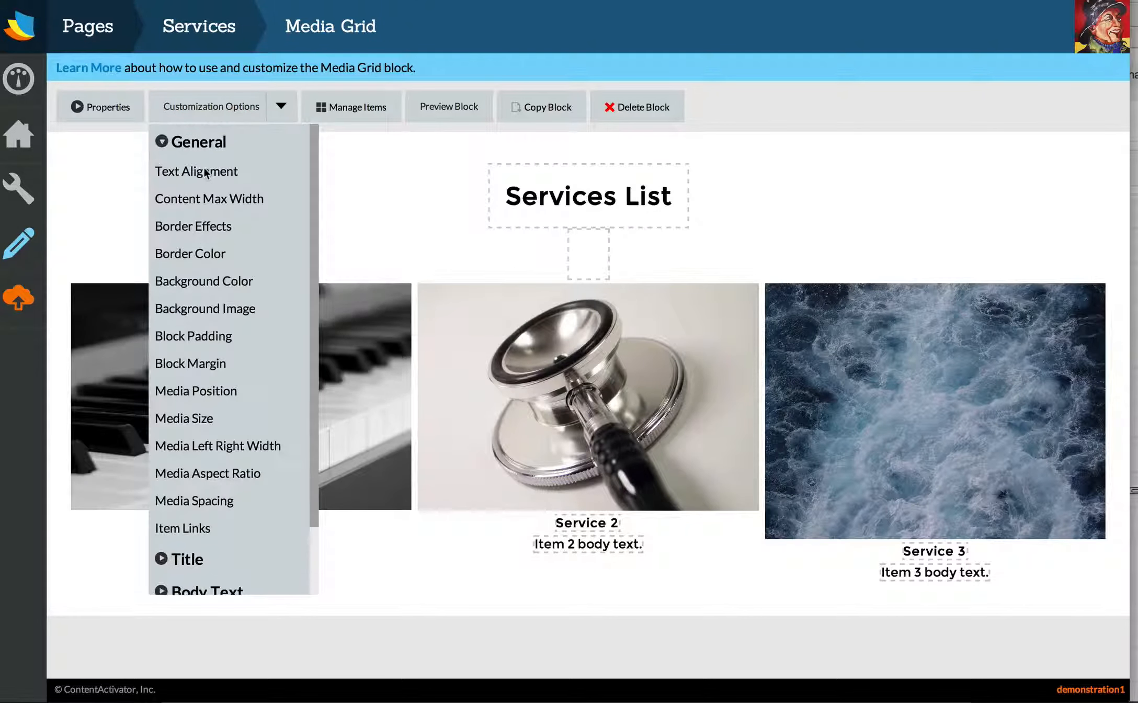
pyautogui.click(199, 473)
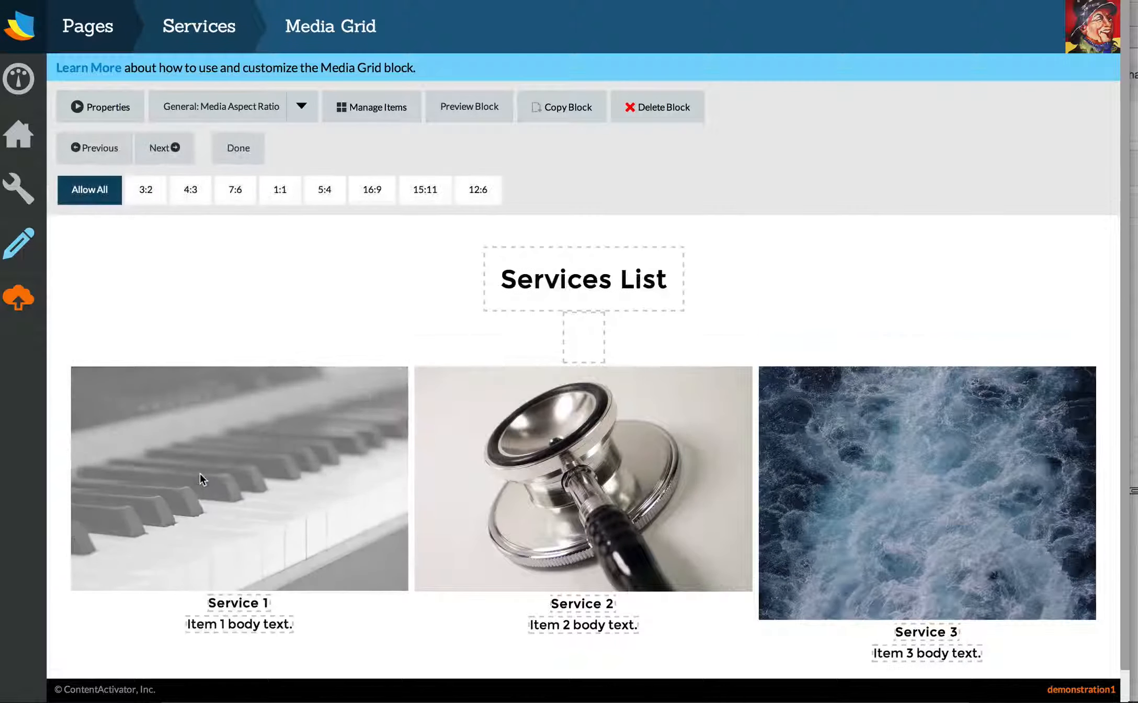
pyautogui.click(142, 191)
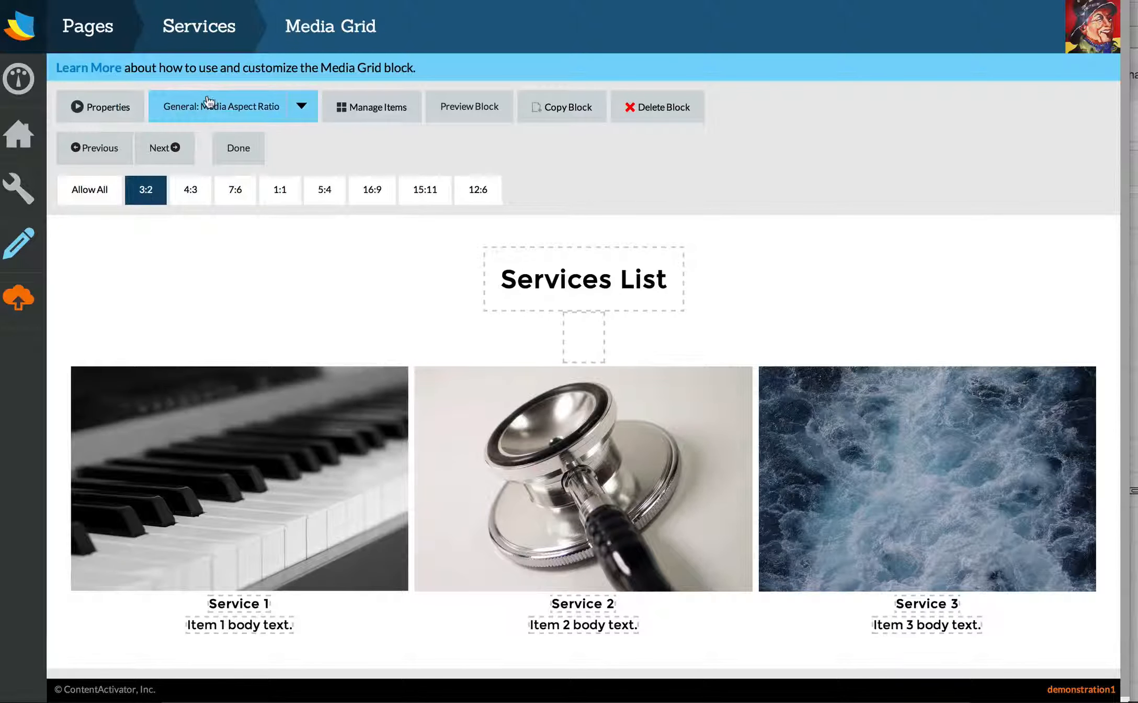
# Set the Media Grid block's background color to the unnamed very light gray swatch between #EAEAEA and Red
pyautogui.click(208, 105)
pyautogui.click(204, 168)
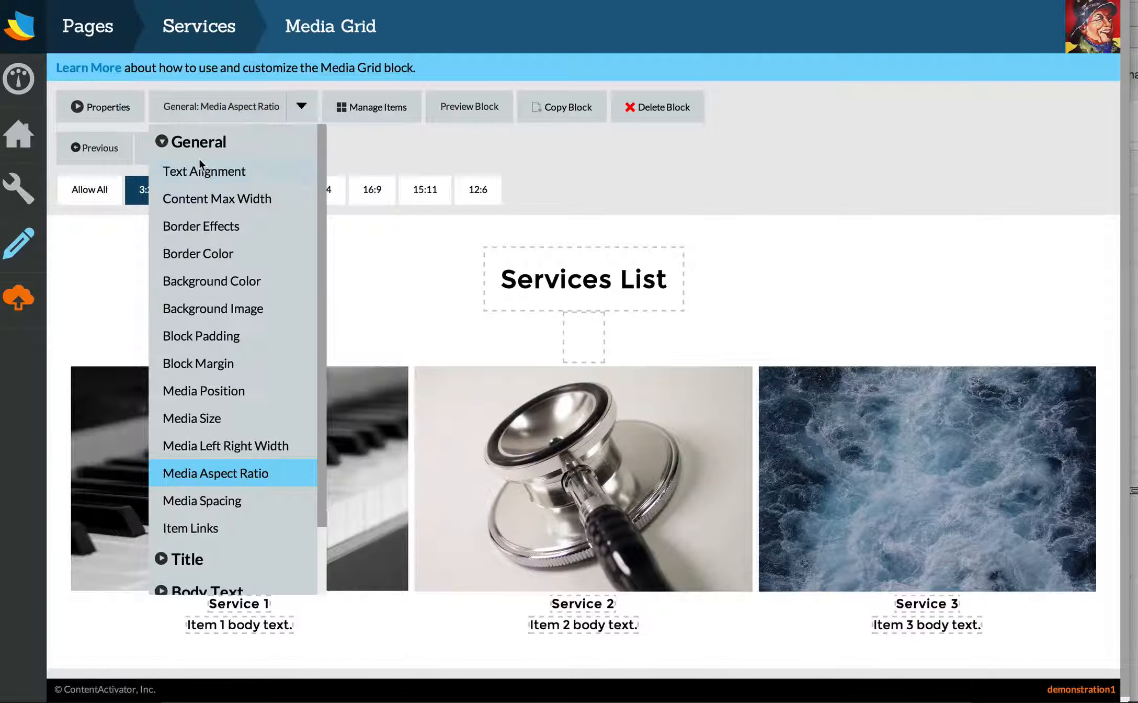
pyautogui.click(197, 287)
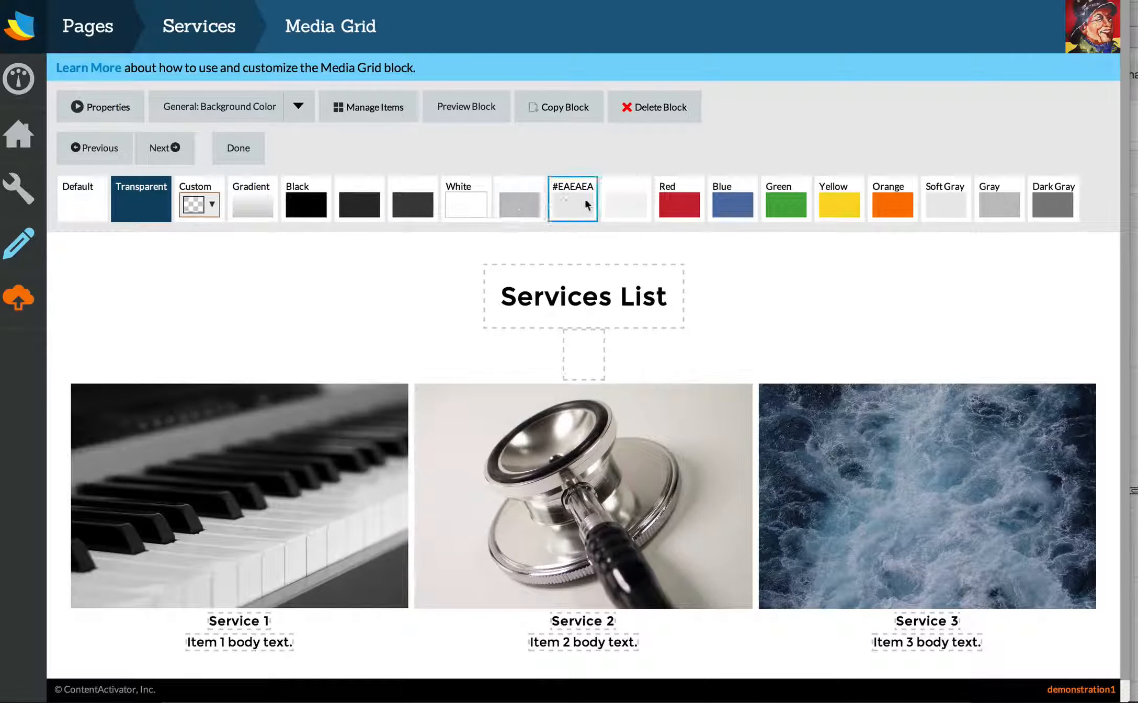
pyautogui.click(609, 207)
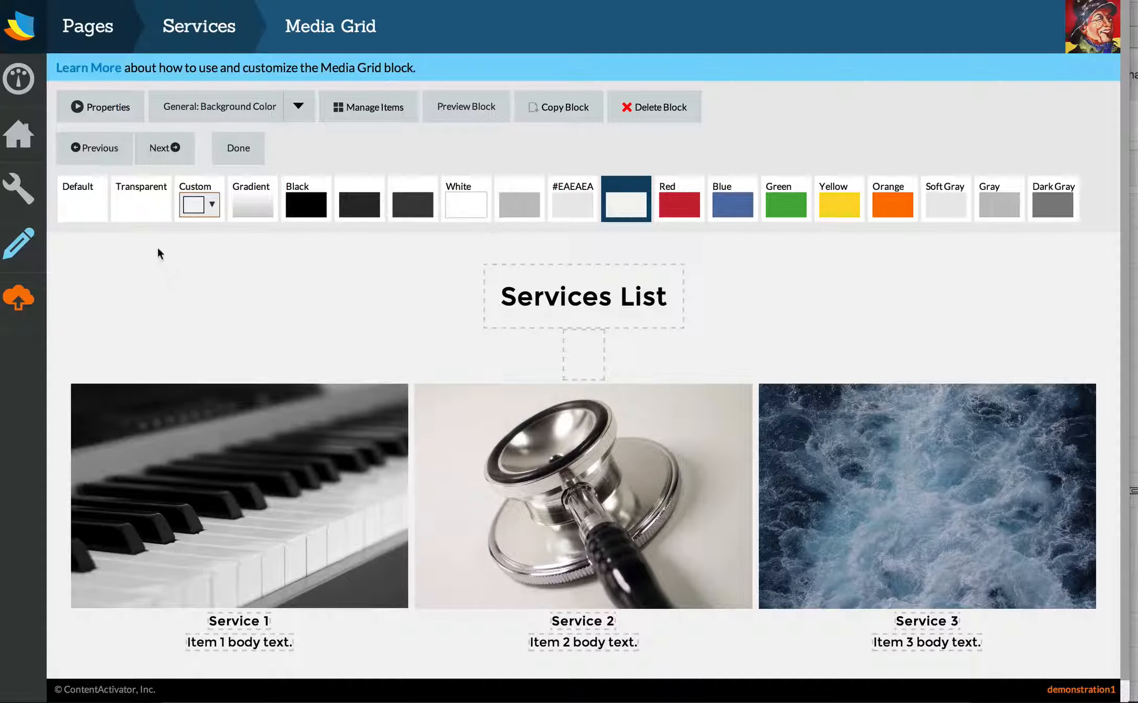
# Preview the whole Services page, review its Hero and Services List sections, and close the preview
pyautogui.click(182, 30)
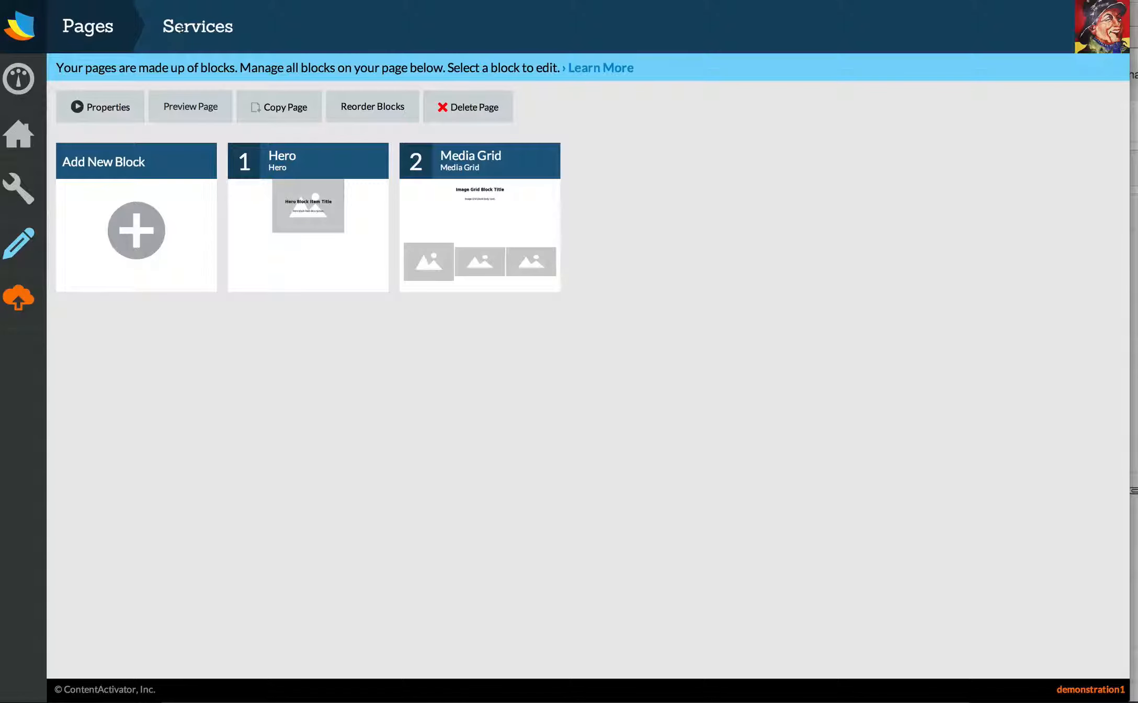
pyautogui.click(178, 106)
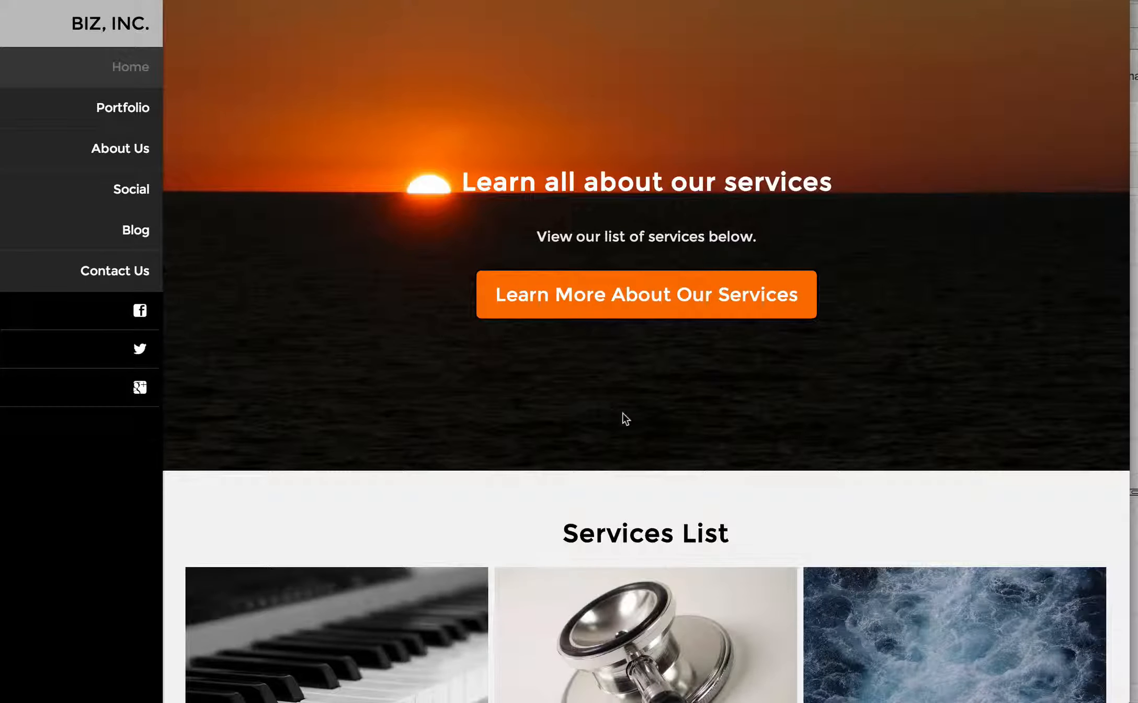
pyautogui.scroll(-1, 657, 428)
pyautogui.scroll(1, 652, 367)
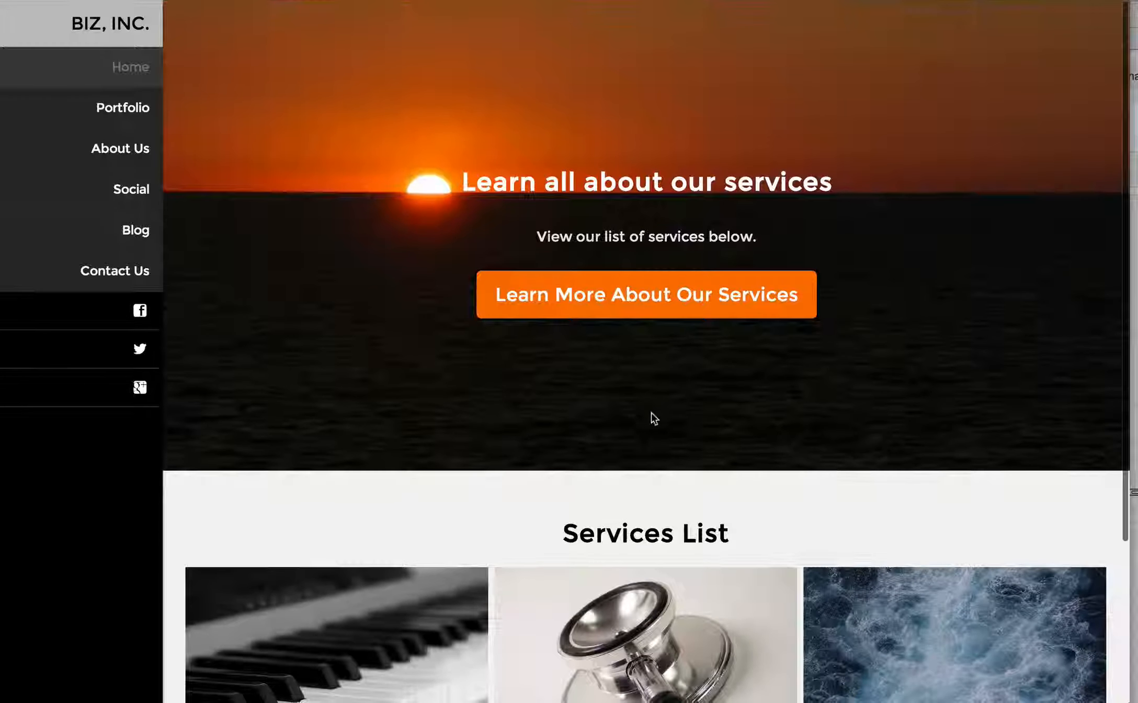
pyautogui.scroll(-4, 610, 303)
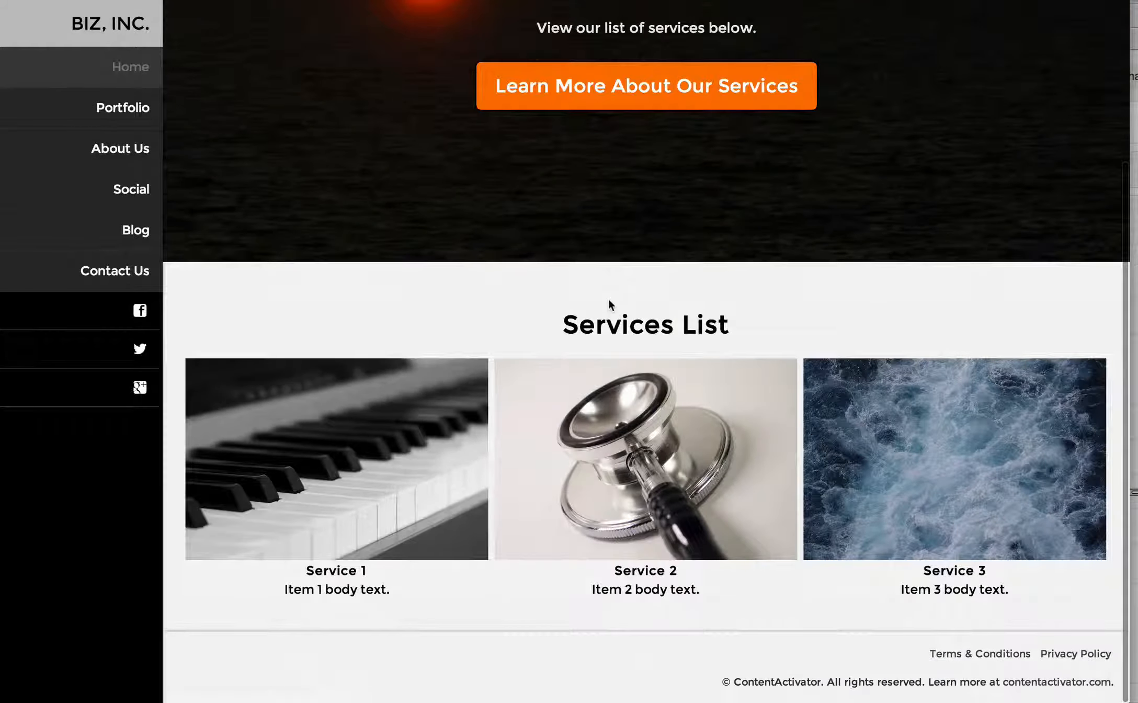
pyautogui.scroll(4, 660, 486)
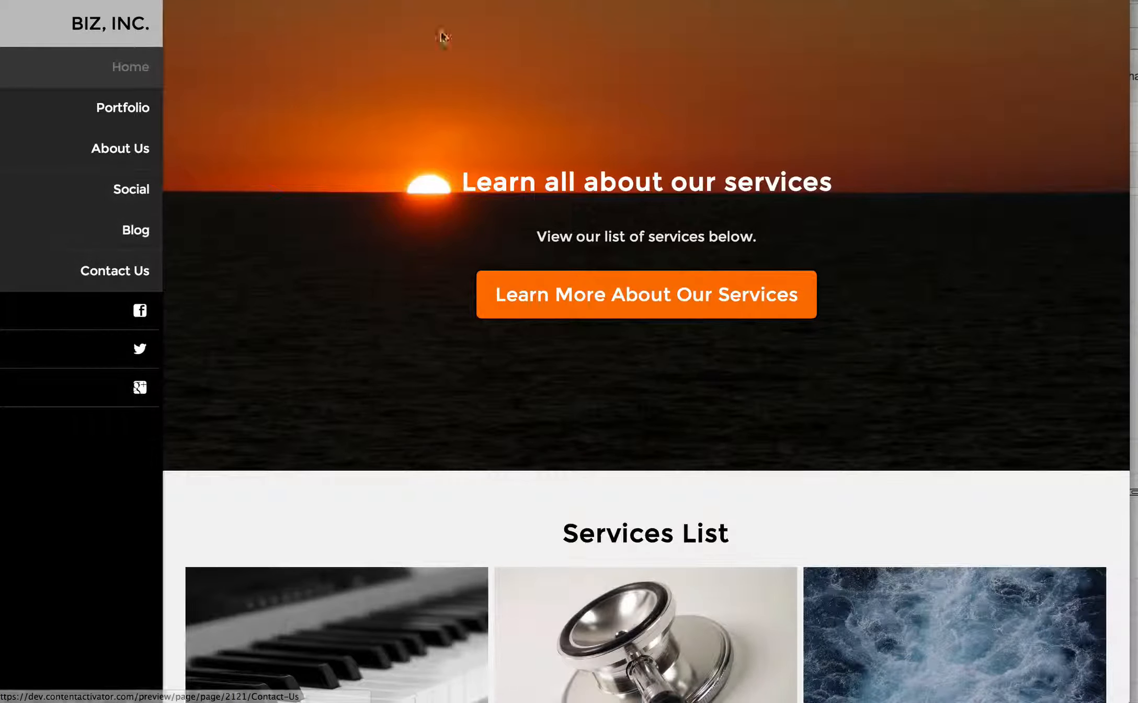
pyautogui.press('super+w')
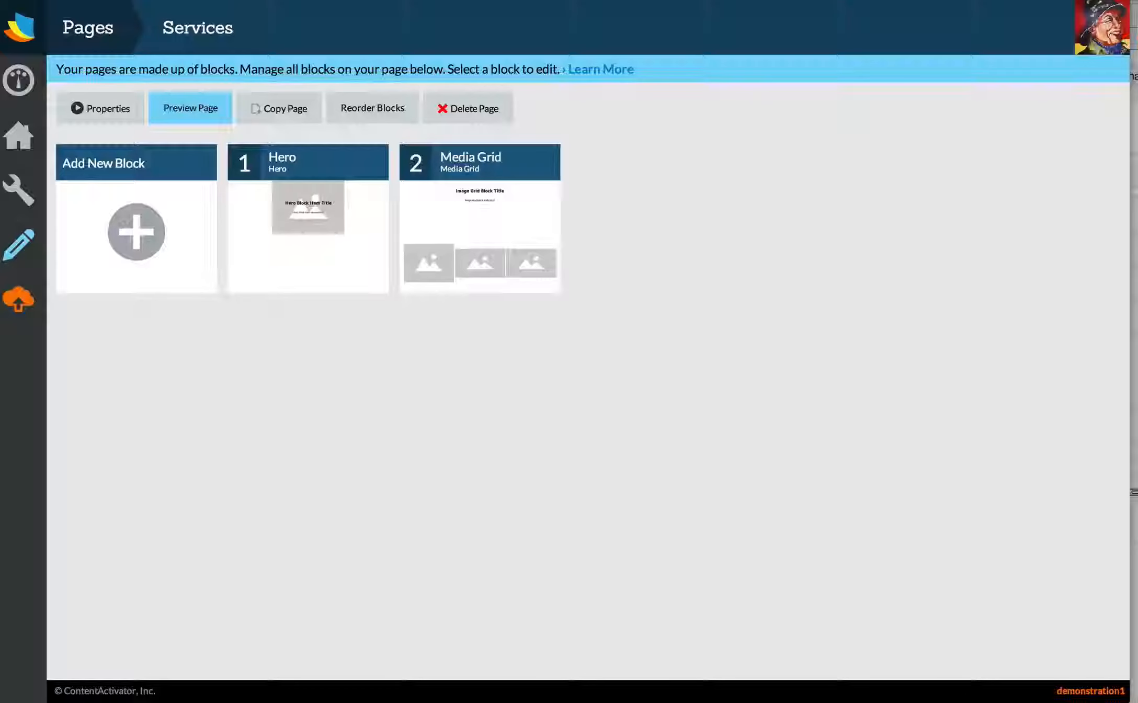
# Add a top-level navigation link to the Services page that opens in the same tab, with the link text Services
pyautogui.click(24, 200)
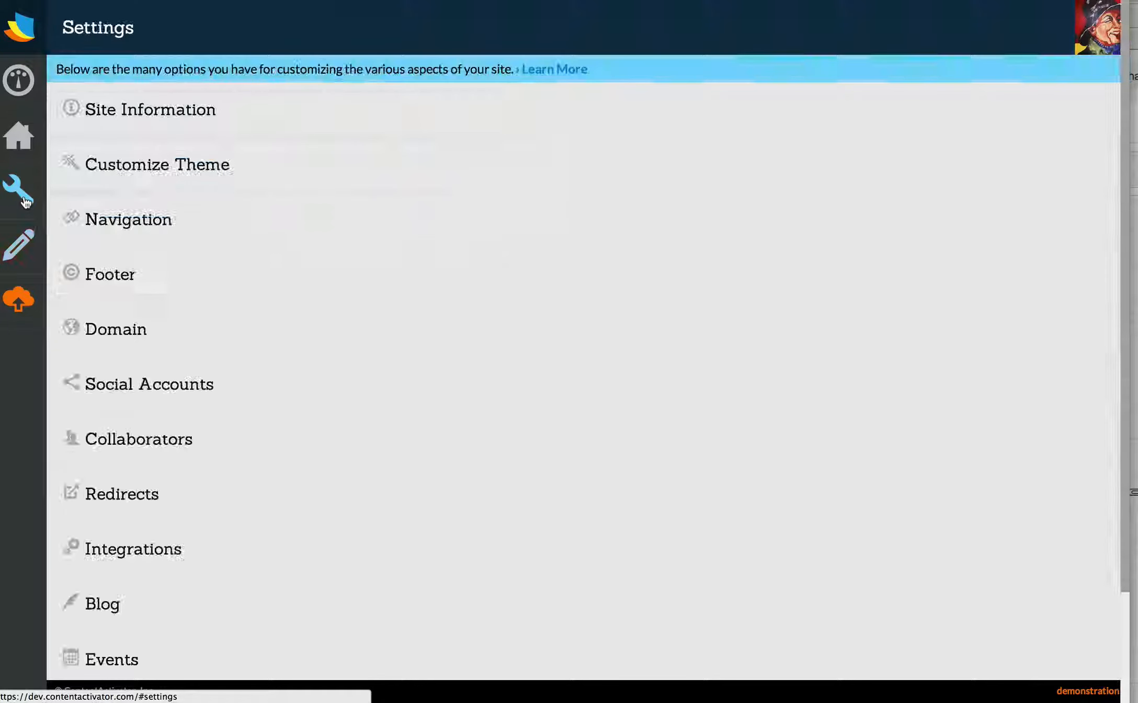
pyautogui.click(149, 224)
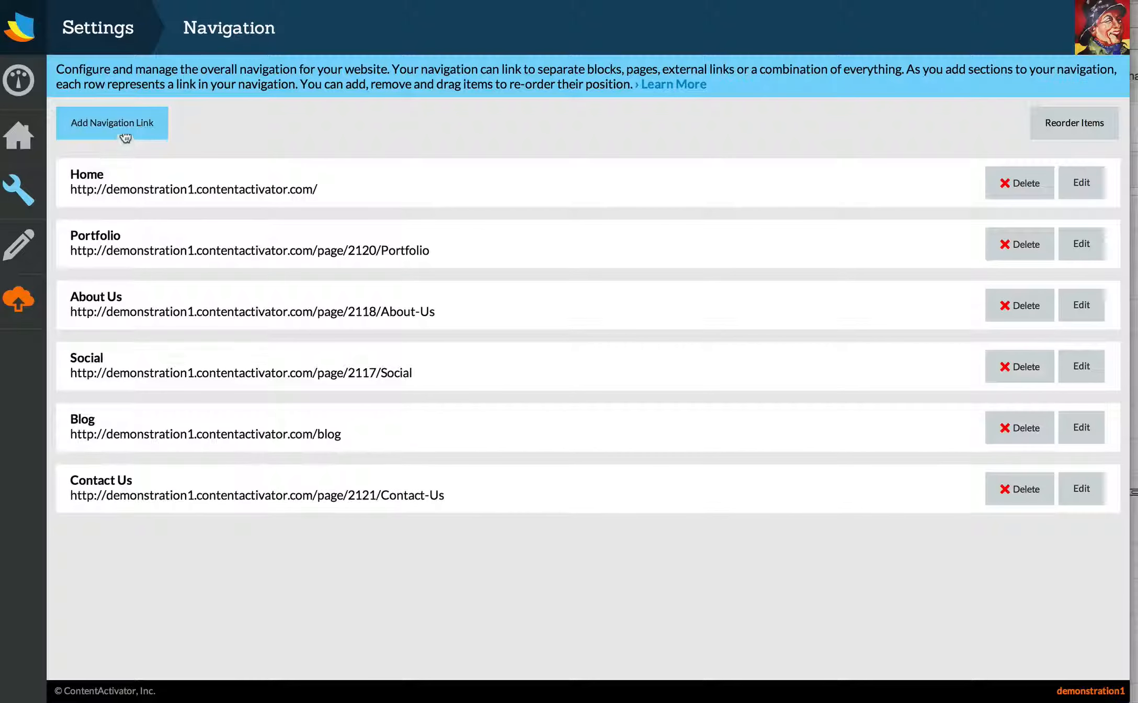
pyautogui.click(124, 128)
pyautogui.click(569, 242)
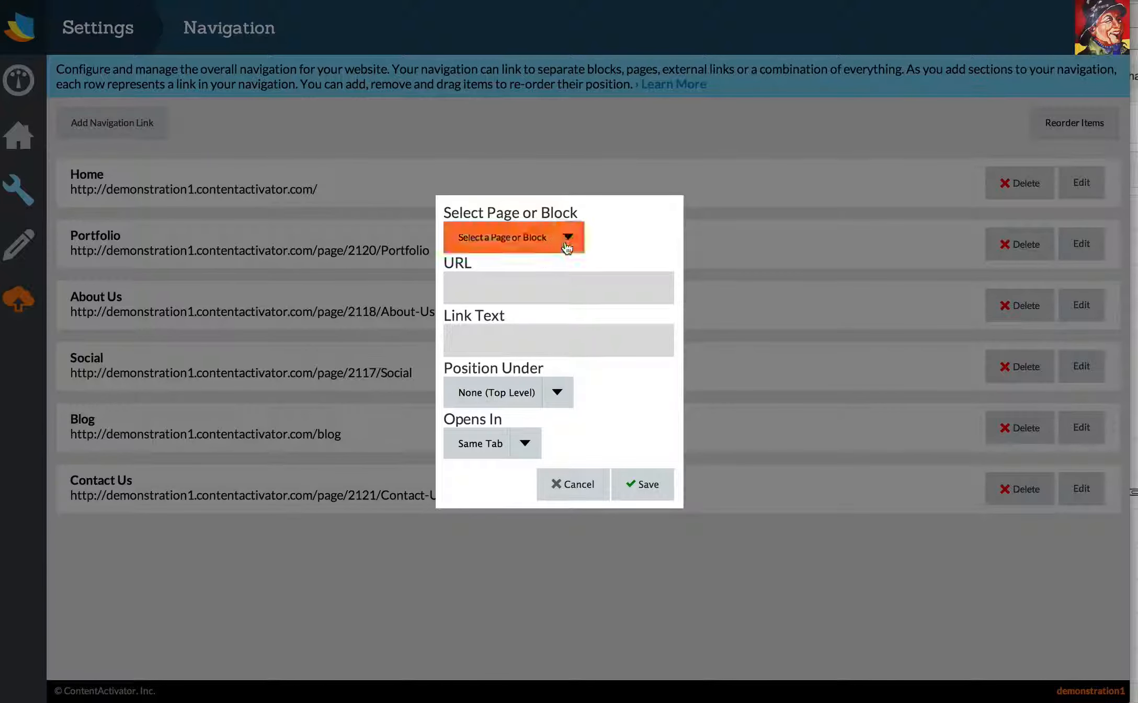
pyautogui.click(489, 325)
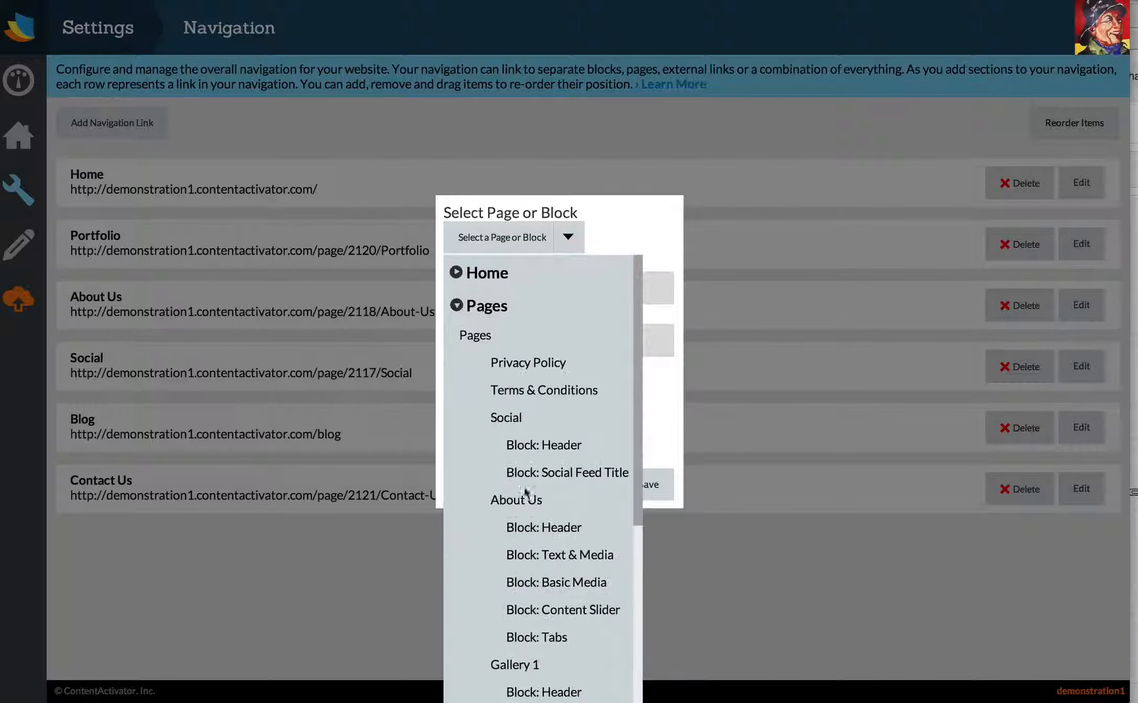
pyautogui.scroll(-2, 529, 535)
pyautogui.scroll(-5, 528, 534)
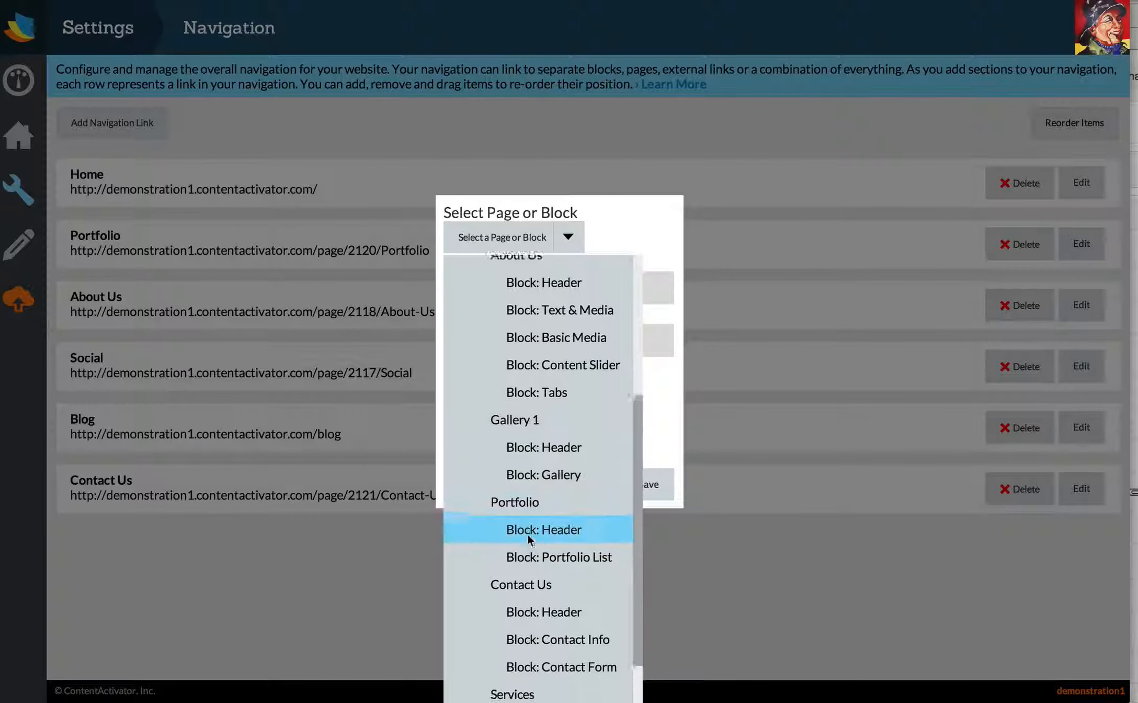
pyautogui.click(512, 589)
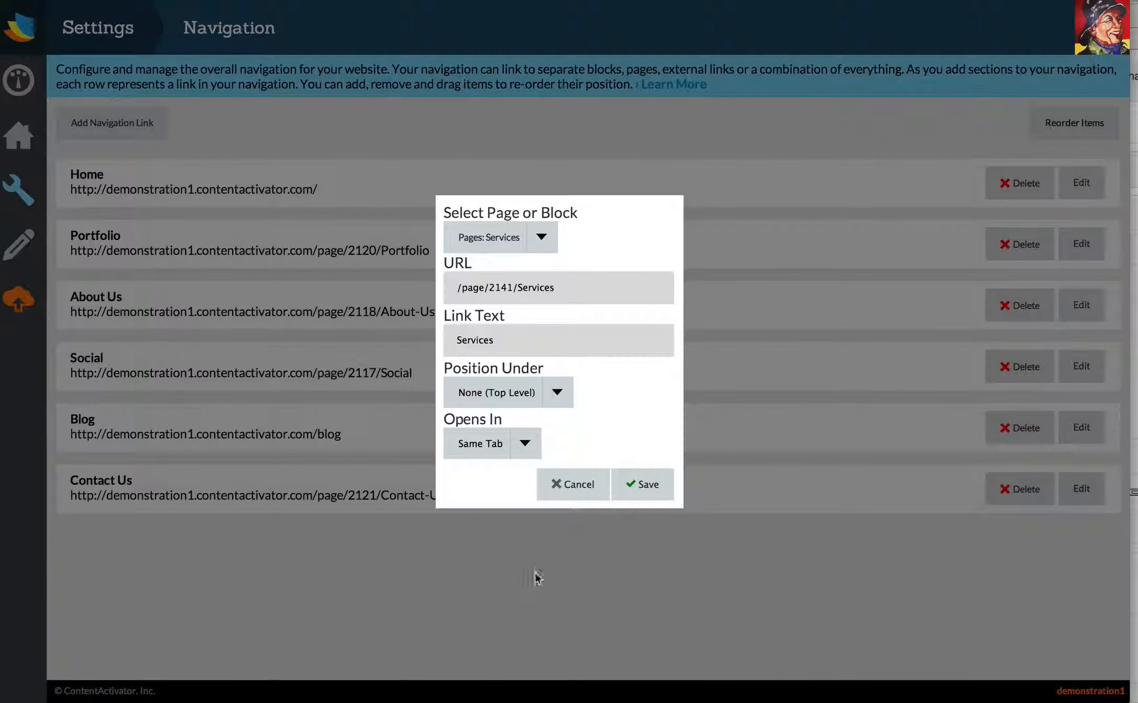
pyautogui.click(648, 486)
pyautogui.scroll(-7, 634, 536)
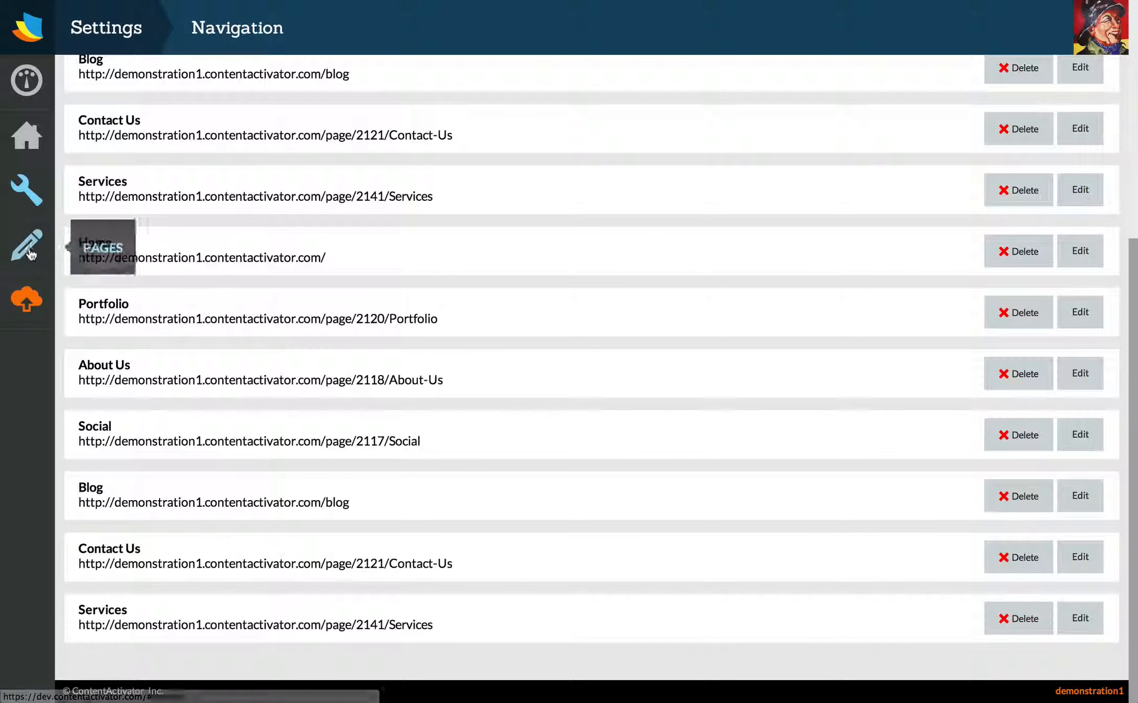
# Preview the unpublished site and check the new Services page through its navigation link
pyautogui.click(25, 297)
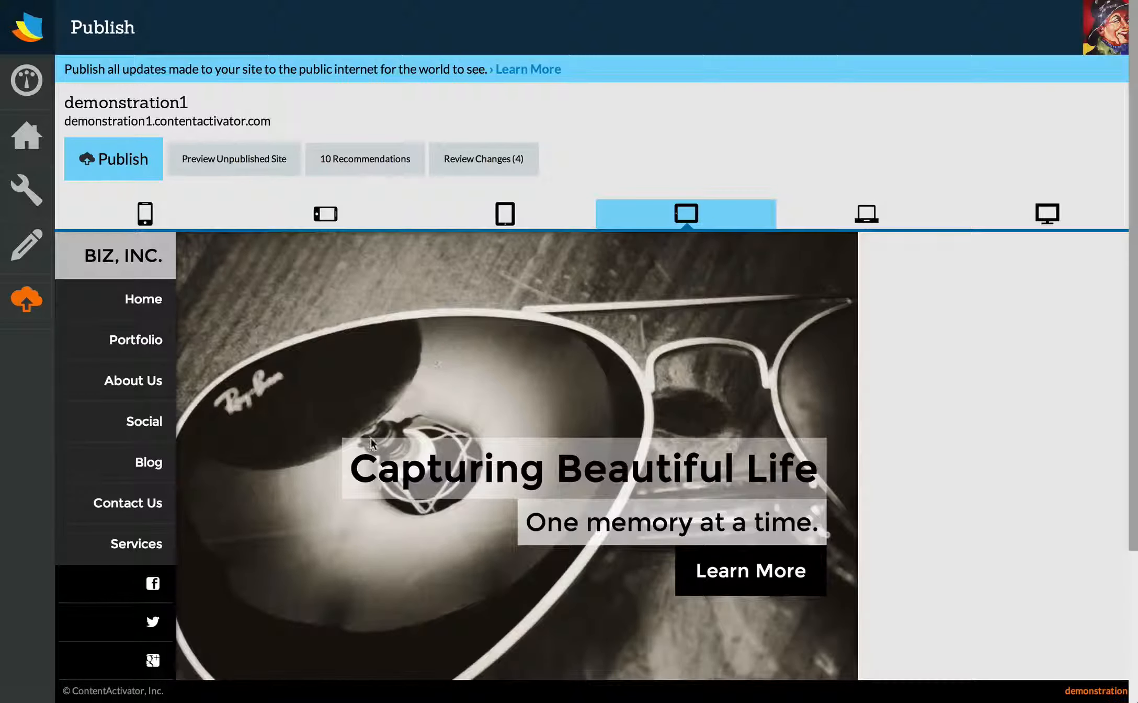
pyautogui.click(206, 169)
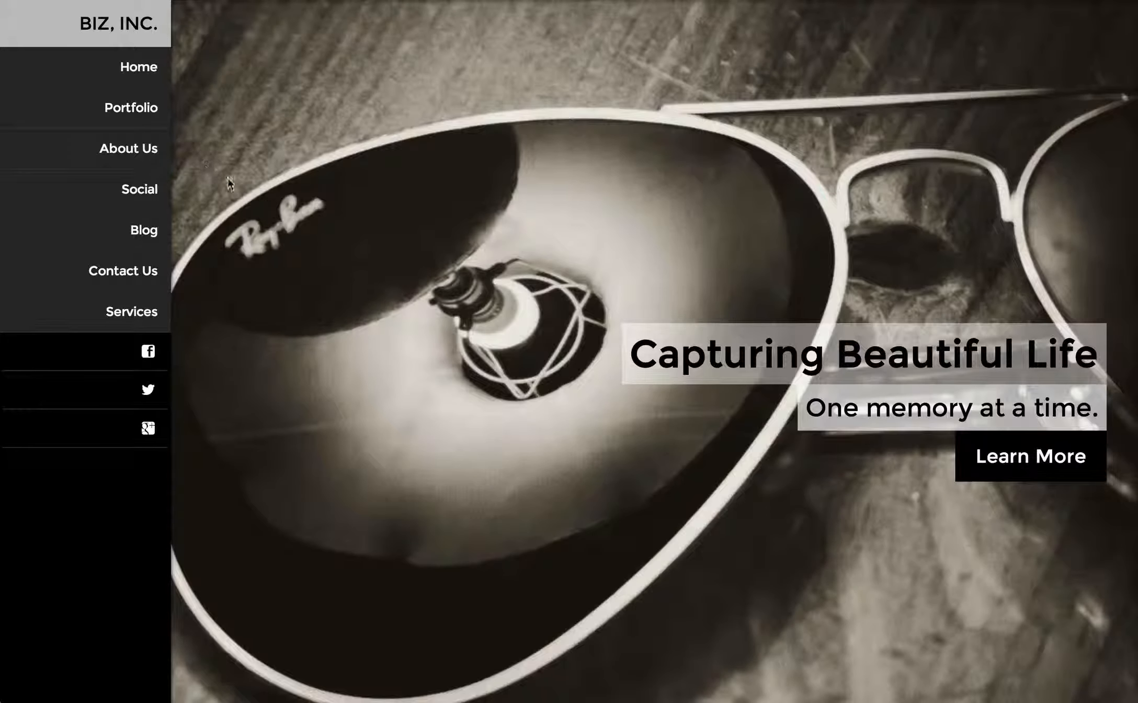
pyautogui.click(143, 319)
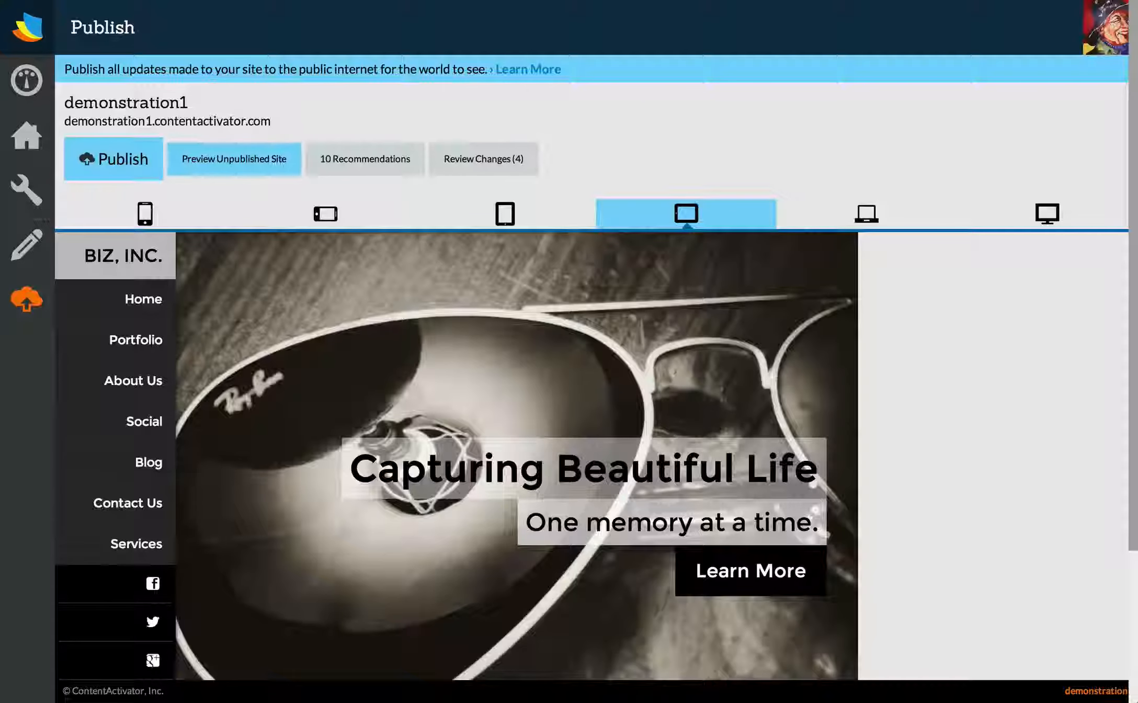
# Publish the site's pending updates to the public internet
pyautogui.click(111, 160)
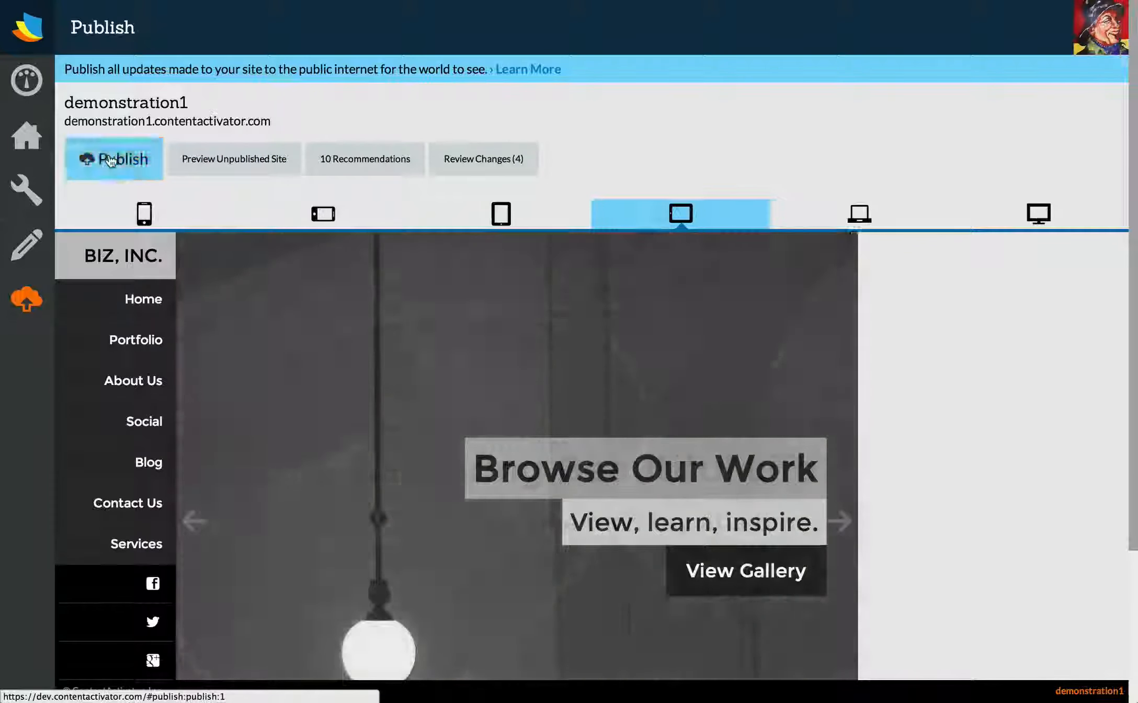